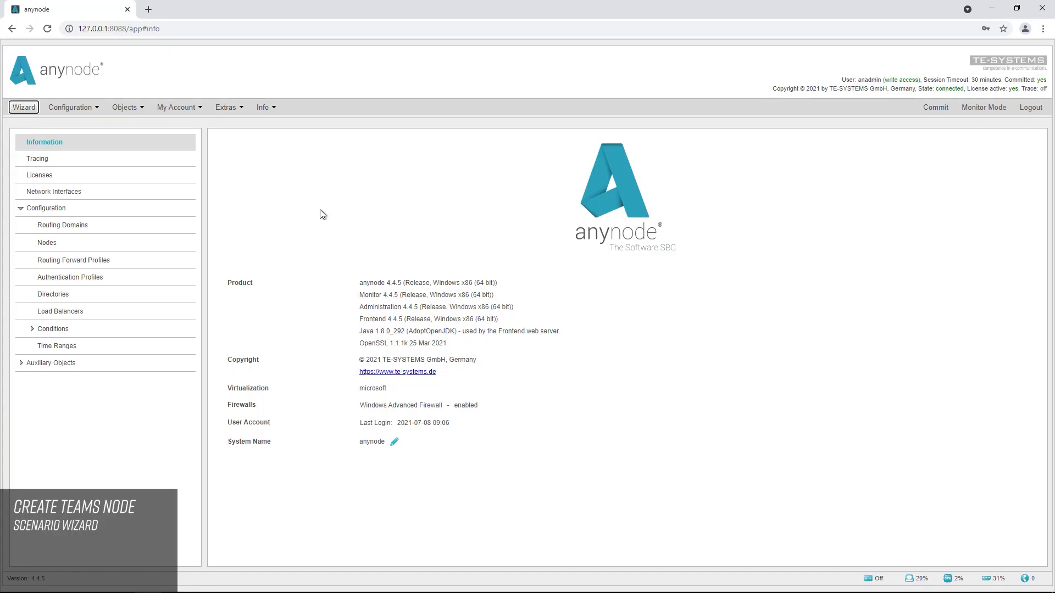
# Launch the Wizard for the 'Microsoft Teams Direct Routing and a VoIP Provider' scenario
pyautogui.click(24, 107)
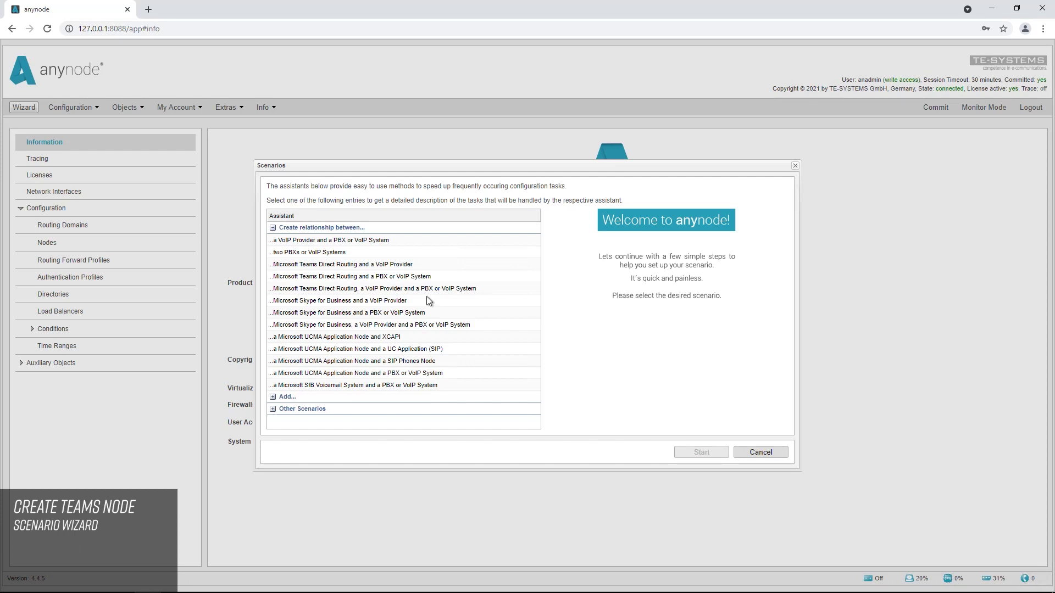
pyautogui.click(395, 268)
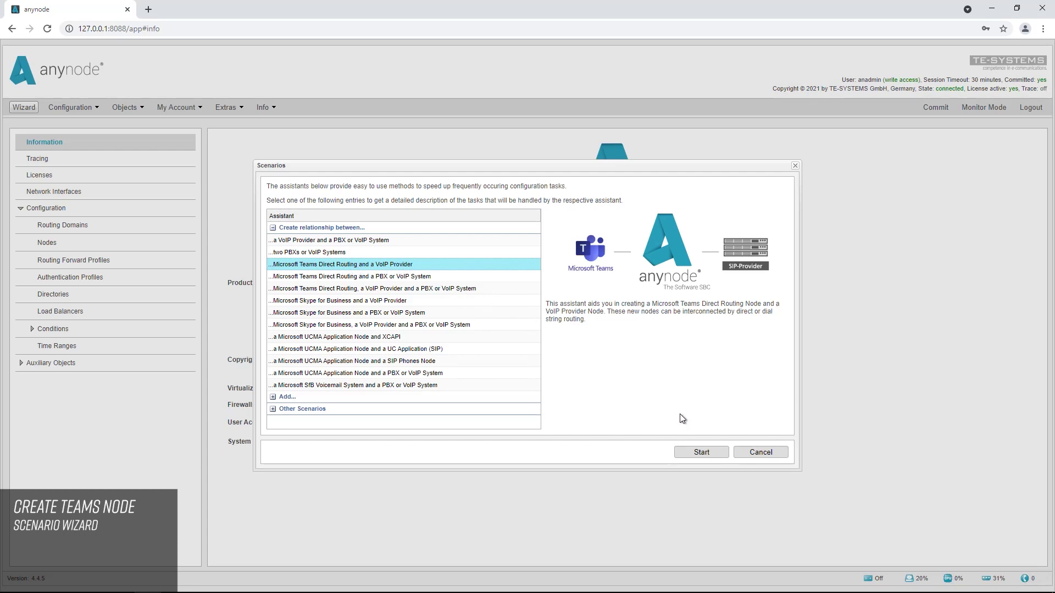
pyautogui.click(697, 456)
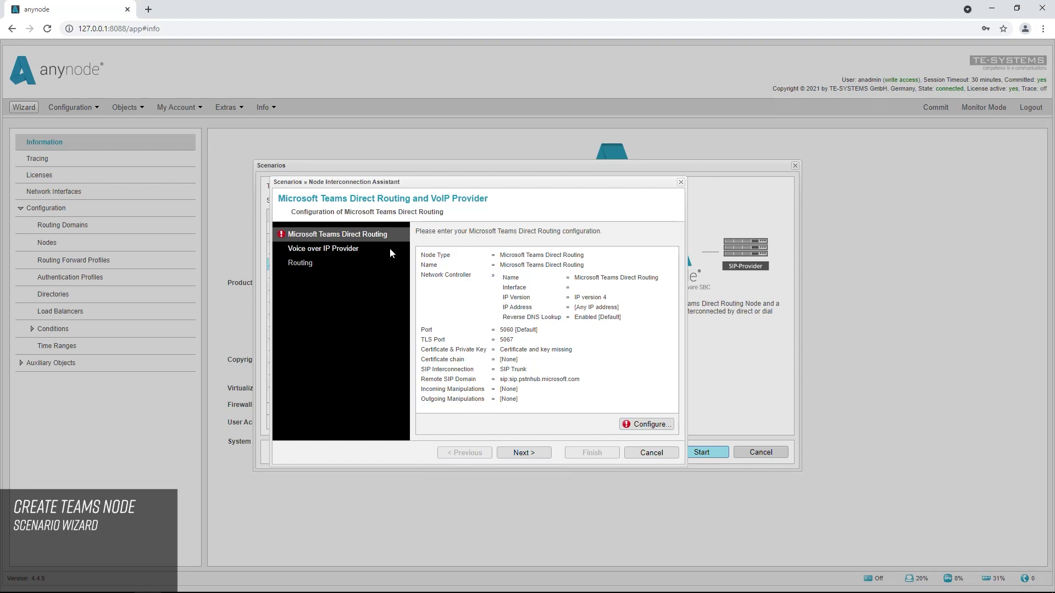
# Start configuring the Teams node with the standard Microsoft Teams Direct Routing type
pyautogui.click(641, 428)
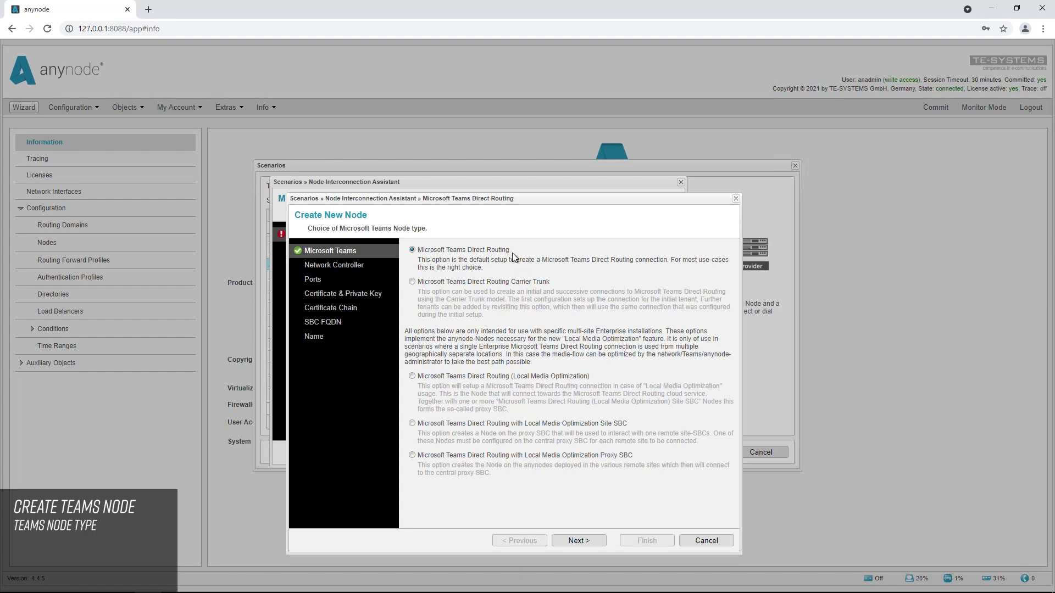
# Bind the Teams node to Microsoft Hyper-V Network Adapter #2 (10.1.11.9) and continue to Ports
pyautogui.click(578, 542)
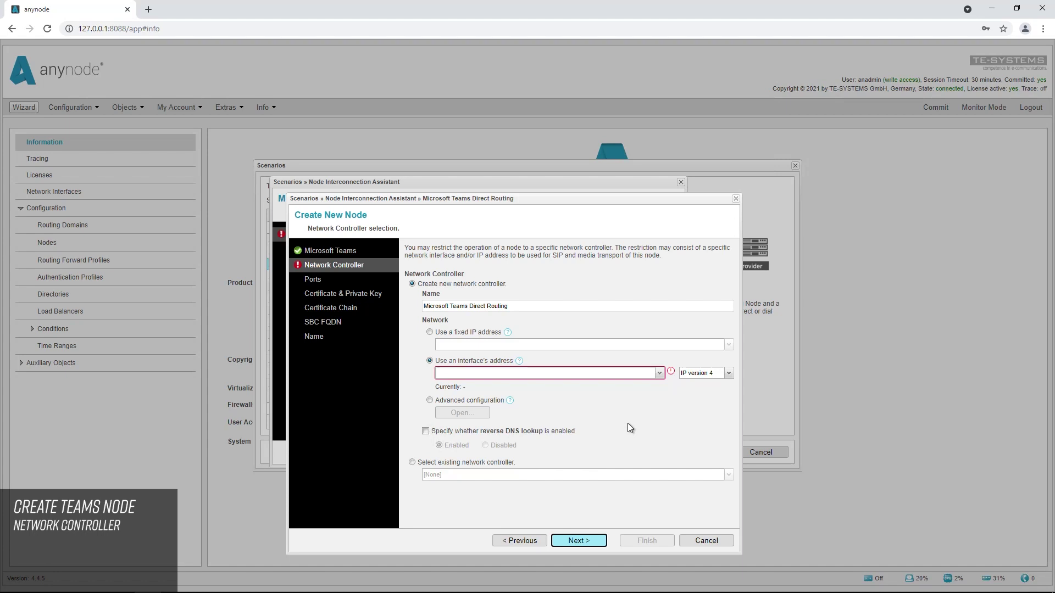
pyautogui.click(660, 374)
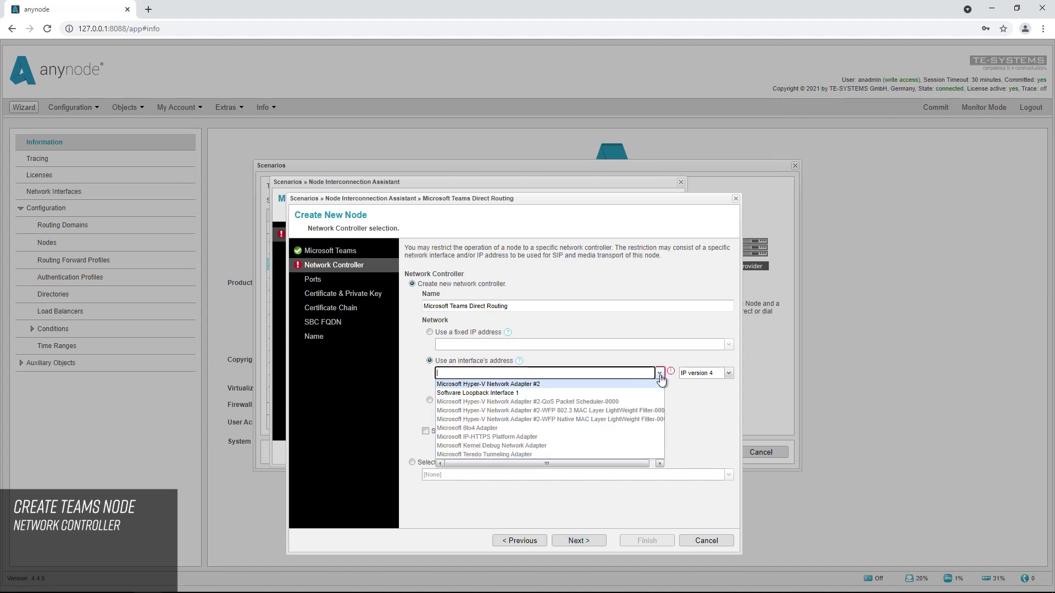
pyautogui.click(545, 384)
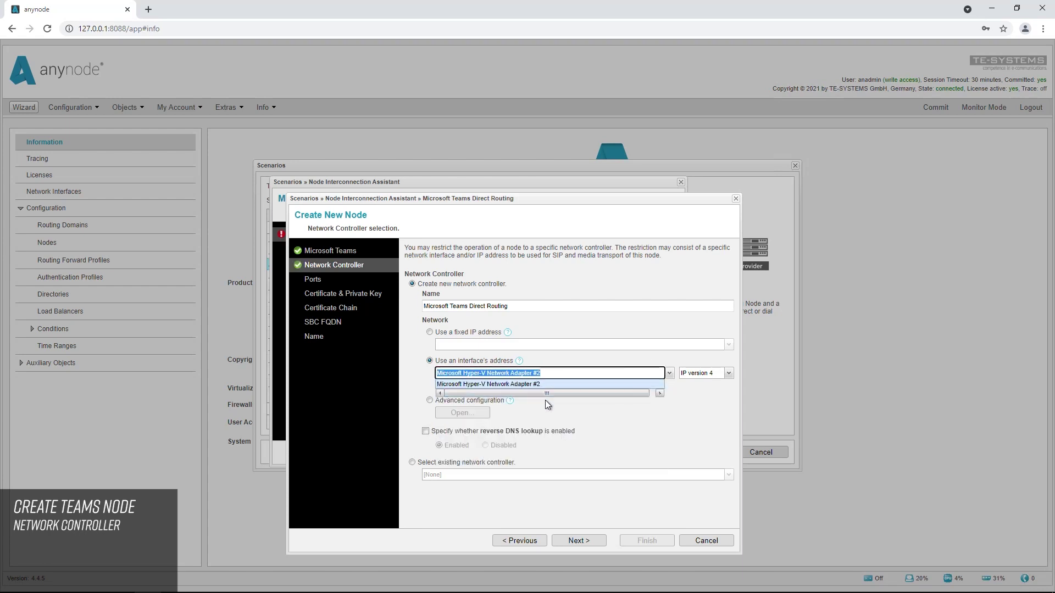
pyautogui.click(545, 400)
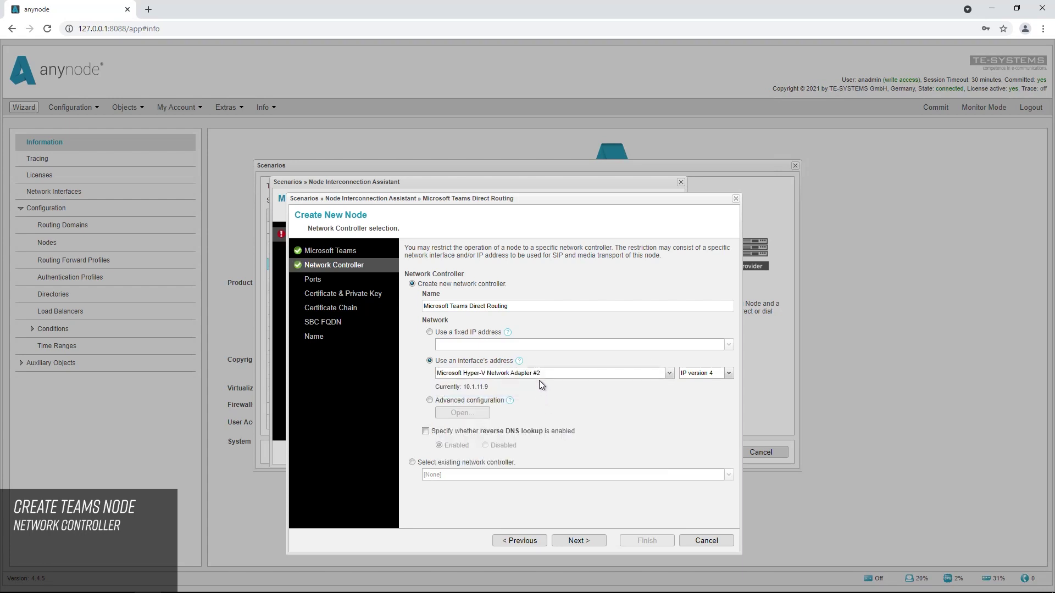
pyautogui.click(590, 543)
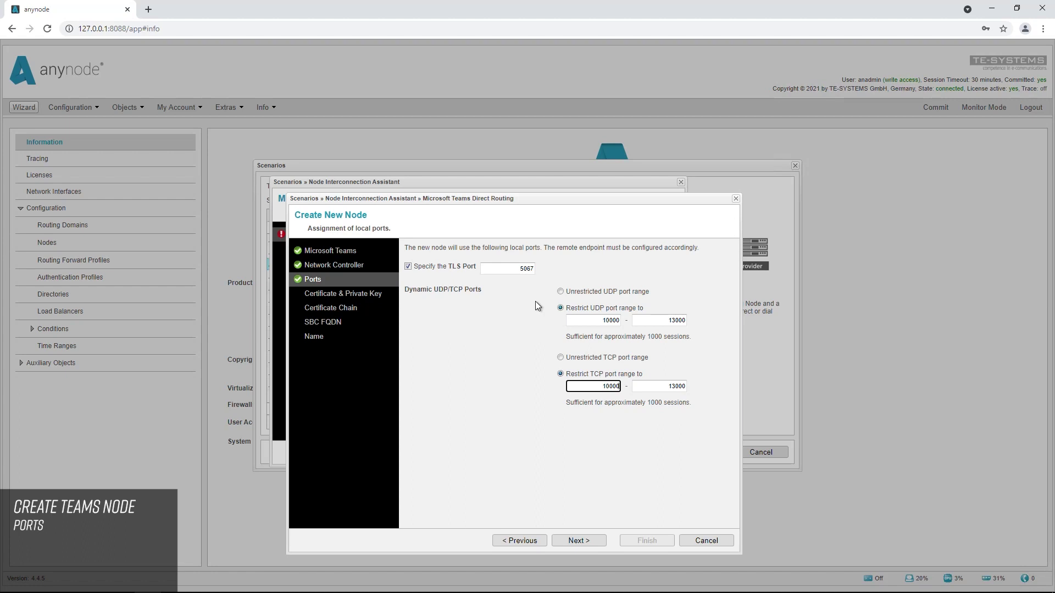
# Keep TLS port 5067 and open the certificate assistant for importing existing files
pyautogui.click(580, 544)
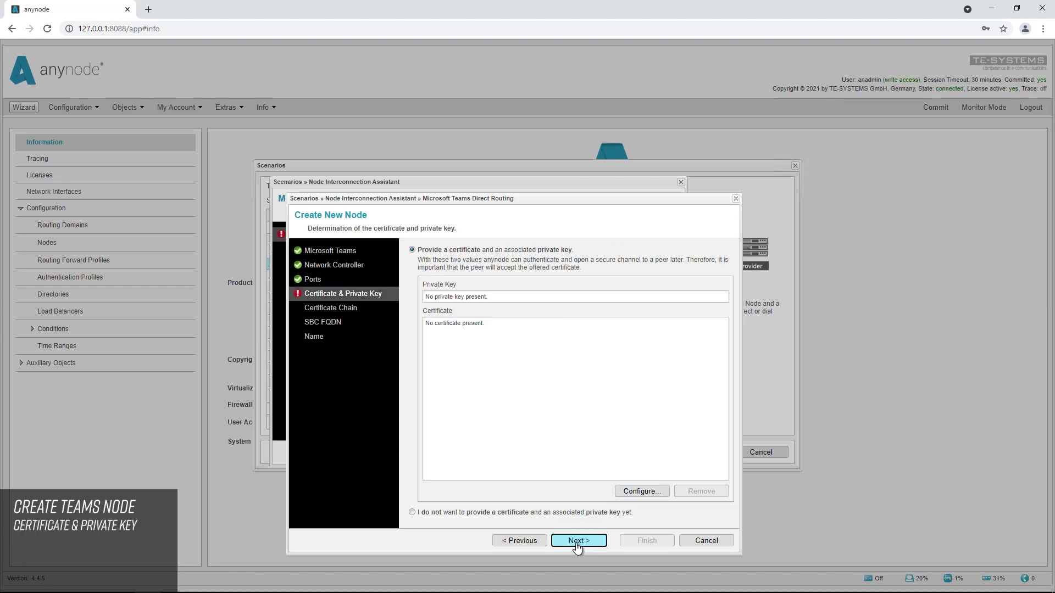
pyautogui.click(641, 491)
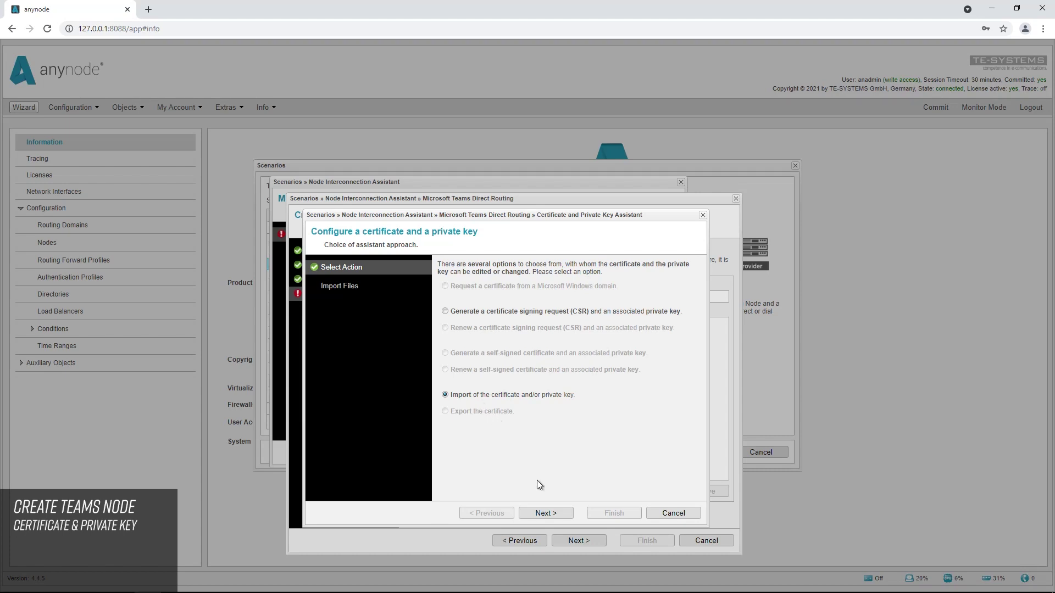
# Import sbc6.lab.anynode.de-key.pem and sbc6.lab.anynode.de-chain.pem as the node's key and certificate
pyautogui.click(547, 514)
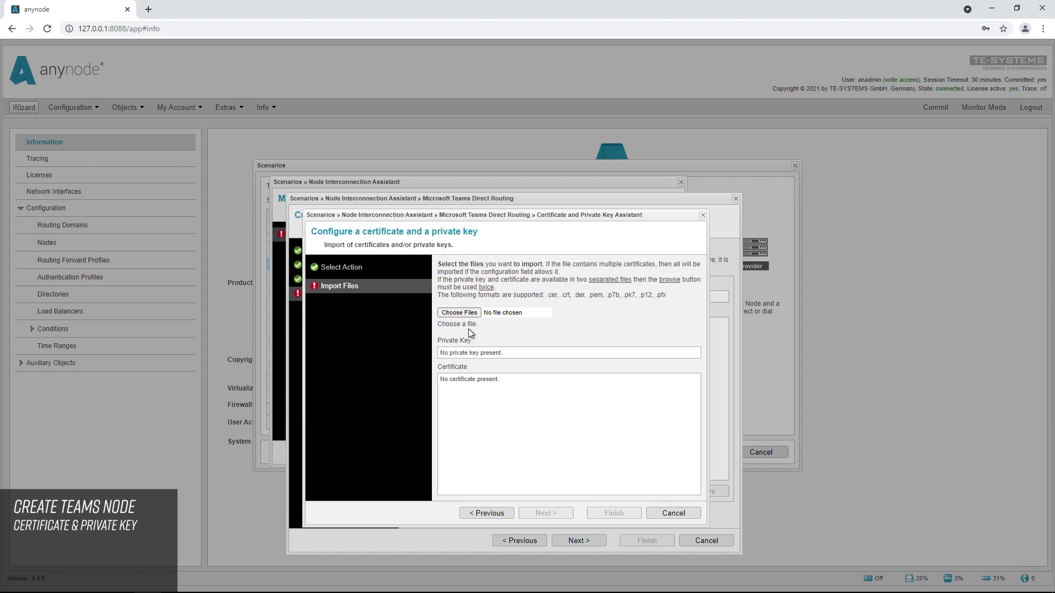
pyautogui.click(461, 314)
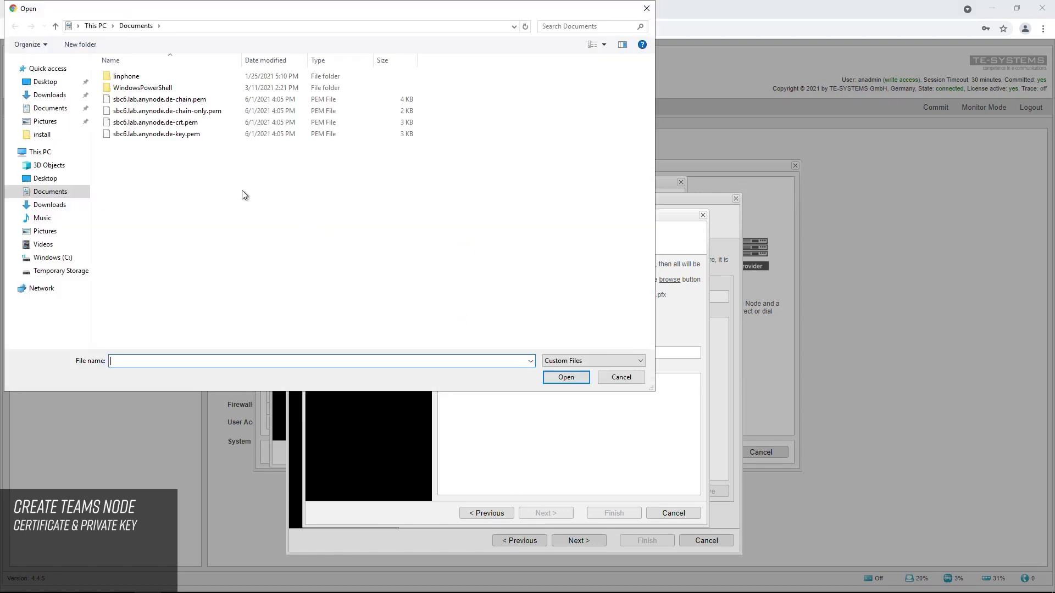
pyautogui.doubleClick(151, 136)
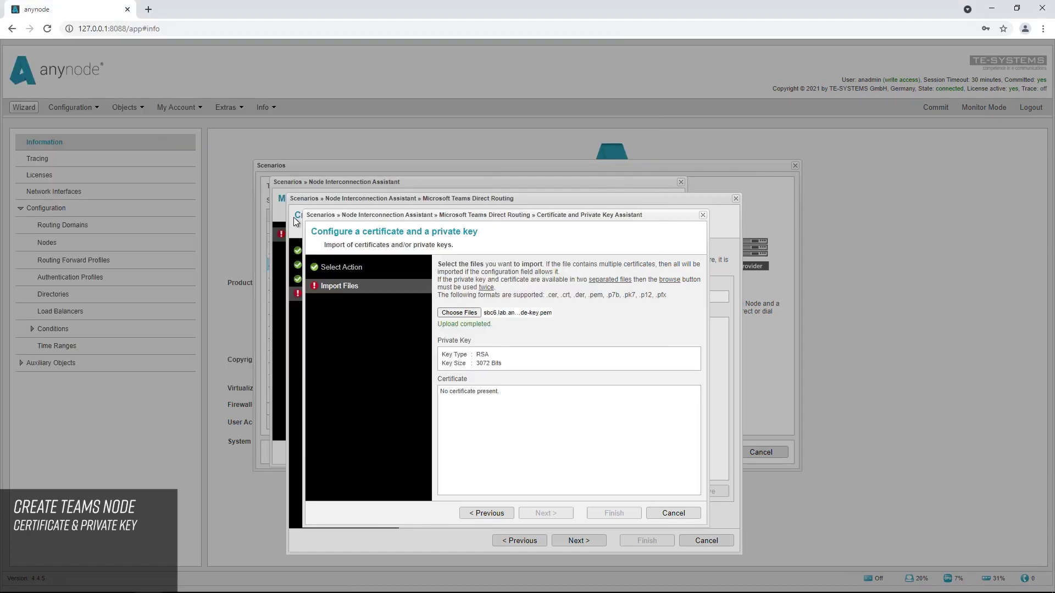
pyautogui.click(468, 314)
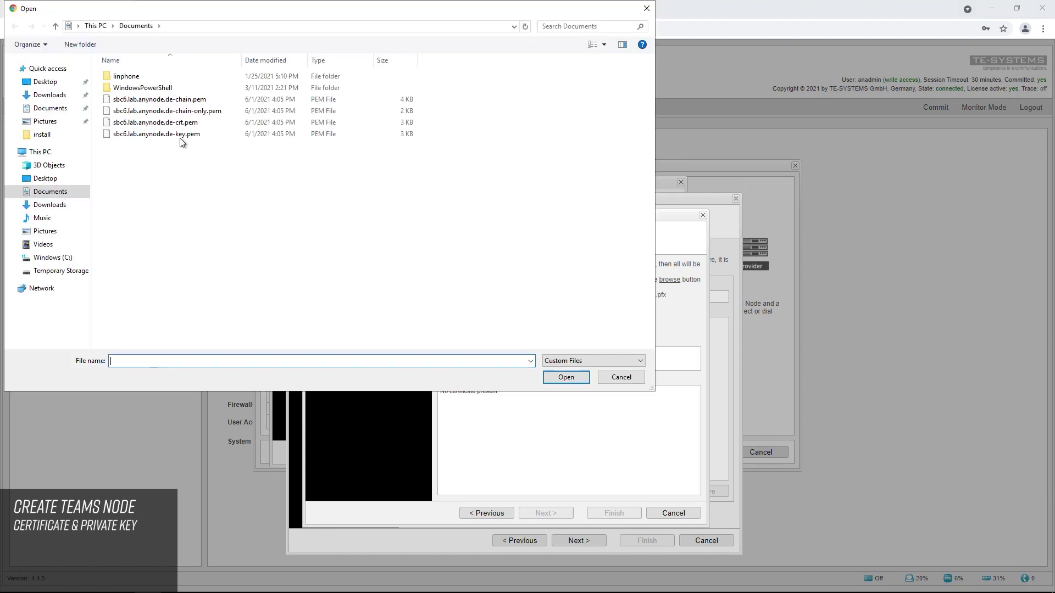
pyautogui.doubleClick(142, 101)
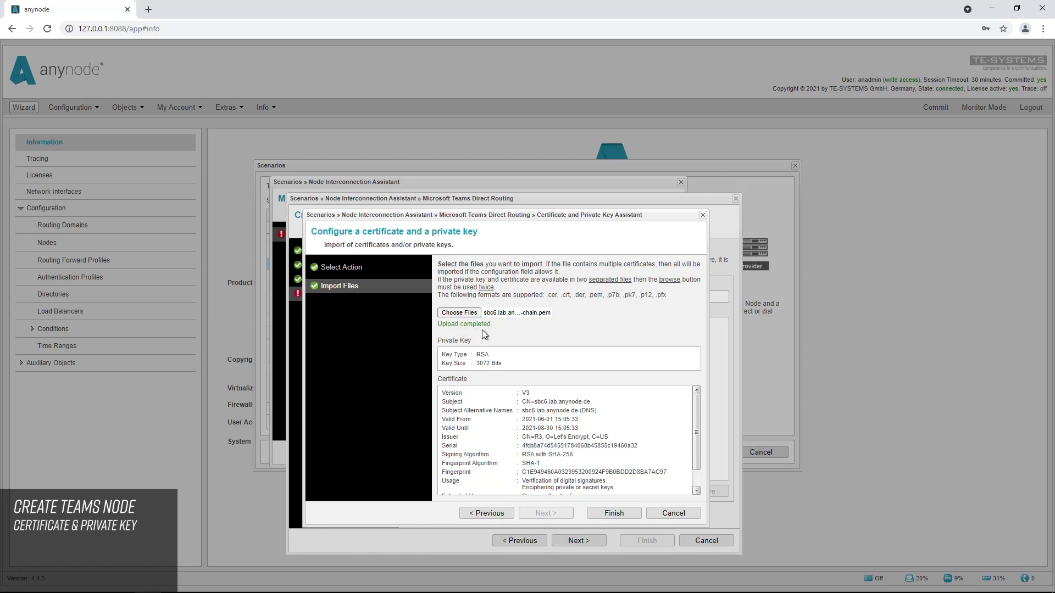
pyautogui.click(603, 516)
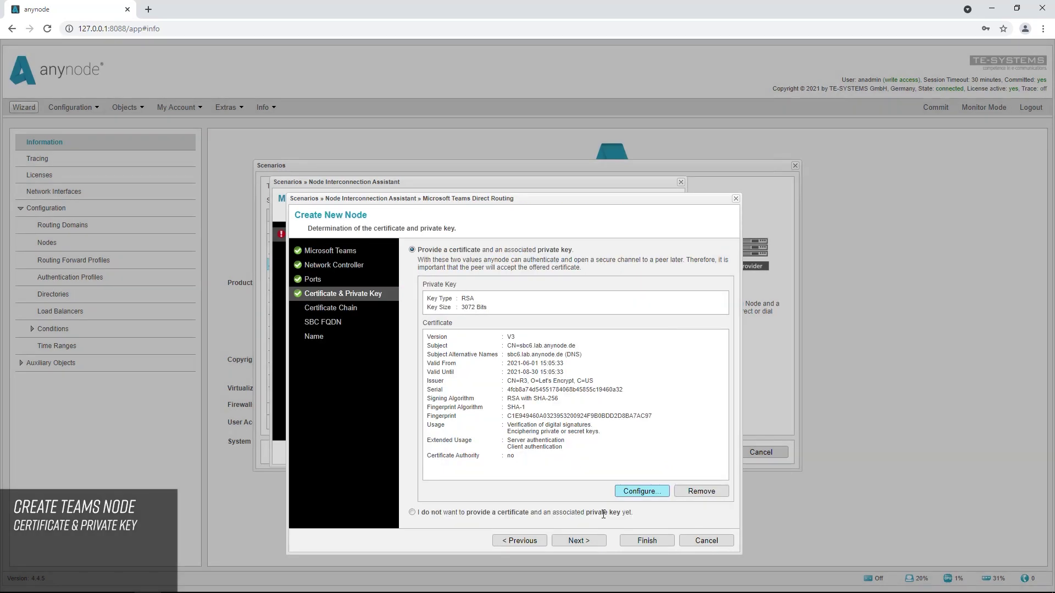
# Accept the certificate and Let's Encrypt R3 chain, reaching SBC FQDN sbc6.lab.anynode.de
pyautogui.click(578, 542)
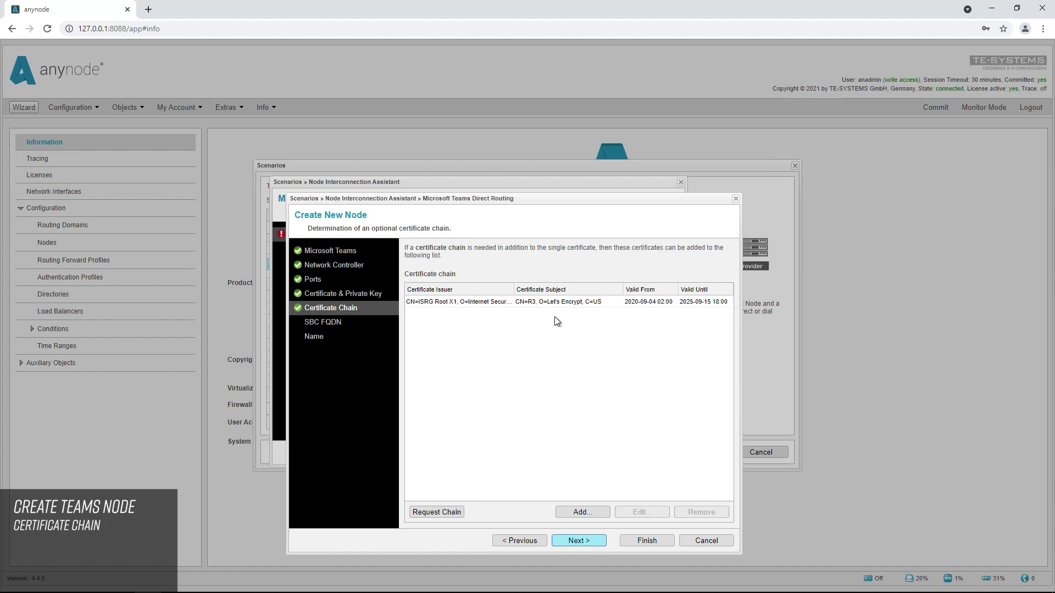
pyautogui.click(583, 544)
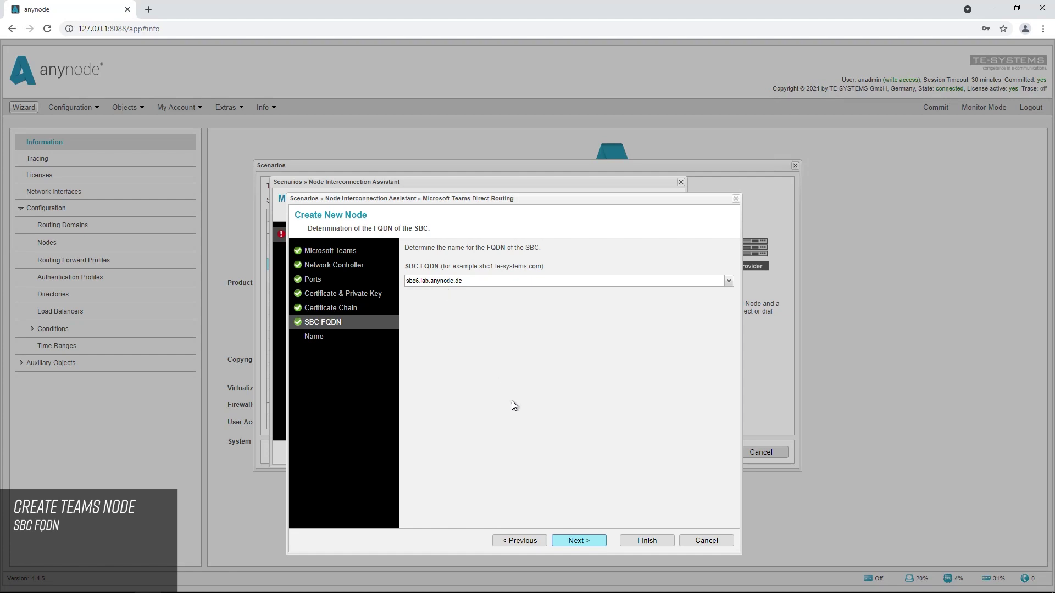
# Keep the node name 'Microsoft Teams Direct Routing' and finish creating the Teams node
pyautogui.click(584, 542)
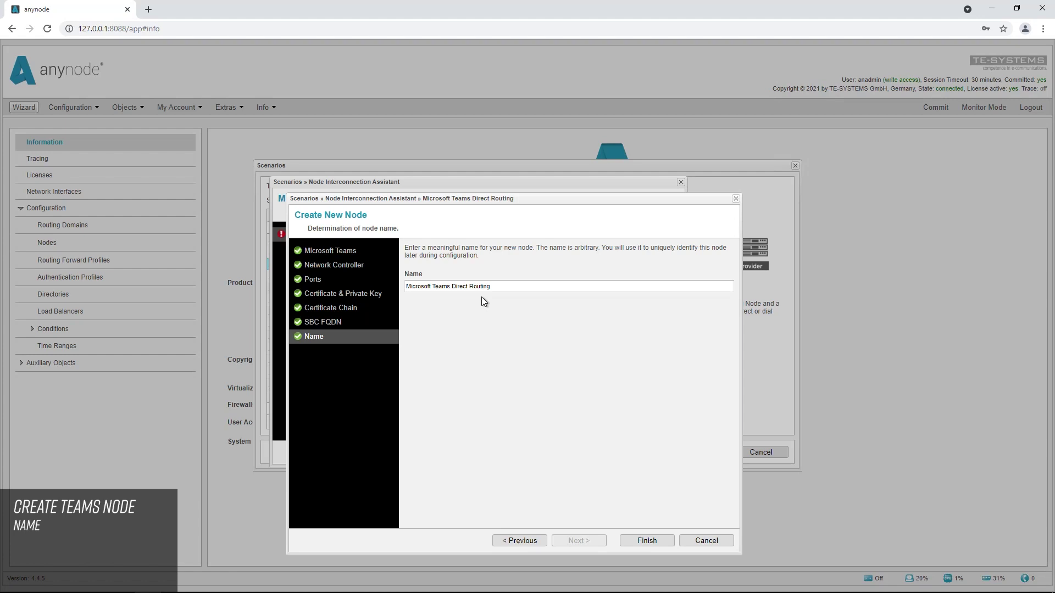
pyautogui.click(648, 541)
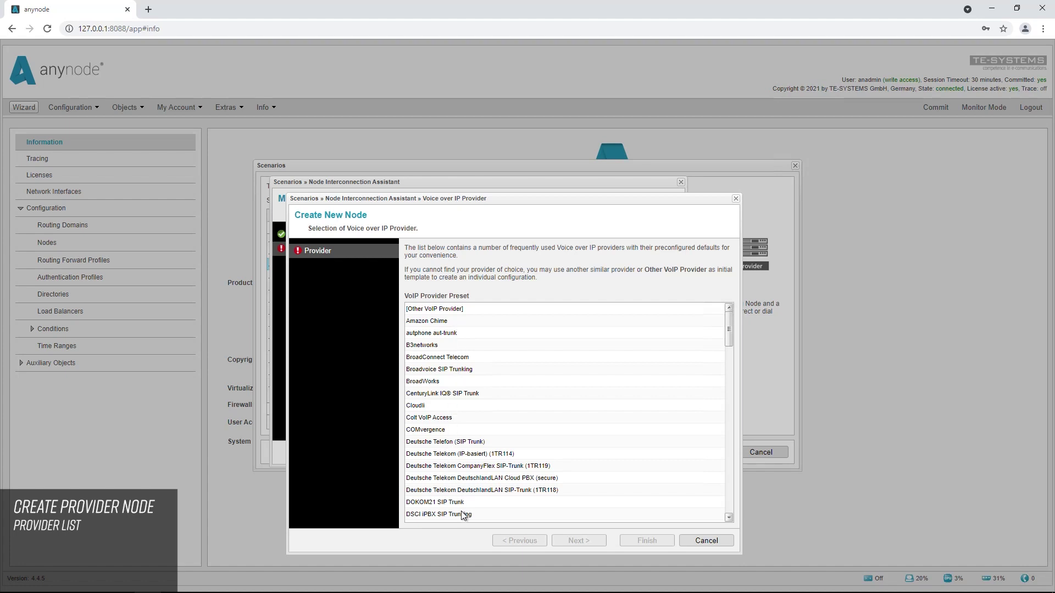
# Choose the [Other VoIP Provider] preset and bind it to Microsoft Hyper-V Network Adapter #2
pyautogui.click(435, 310)
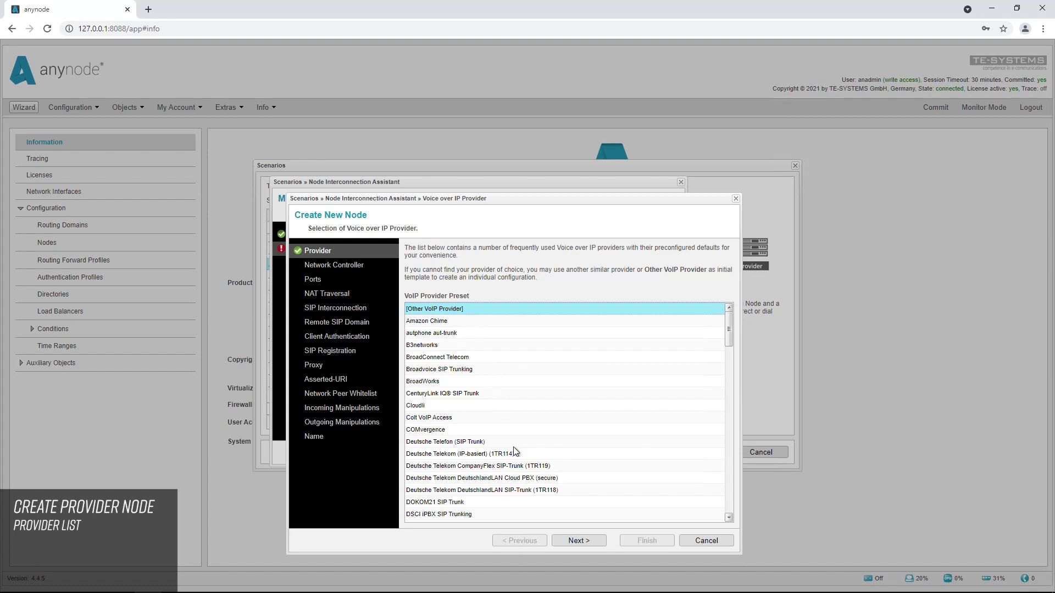
pyautogui.click(582, 543)
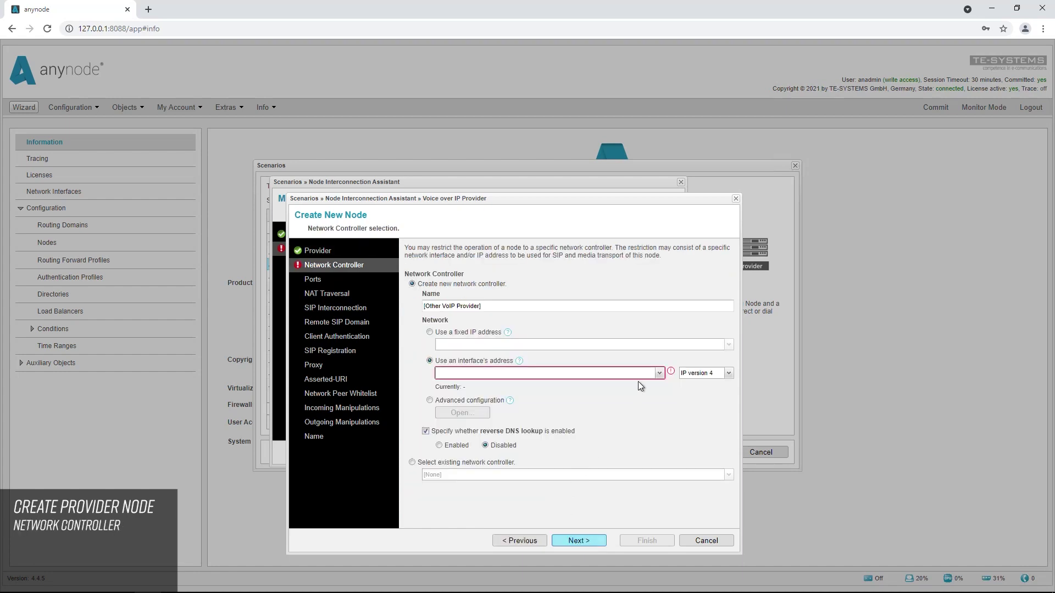
pyautogui.click(659, 374)
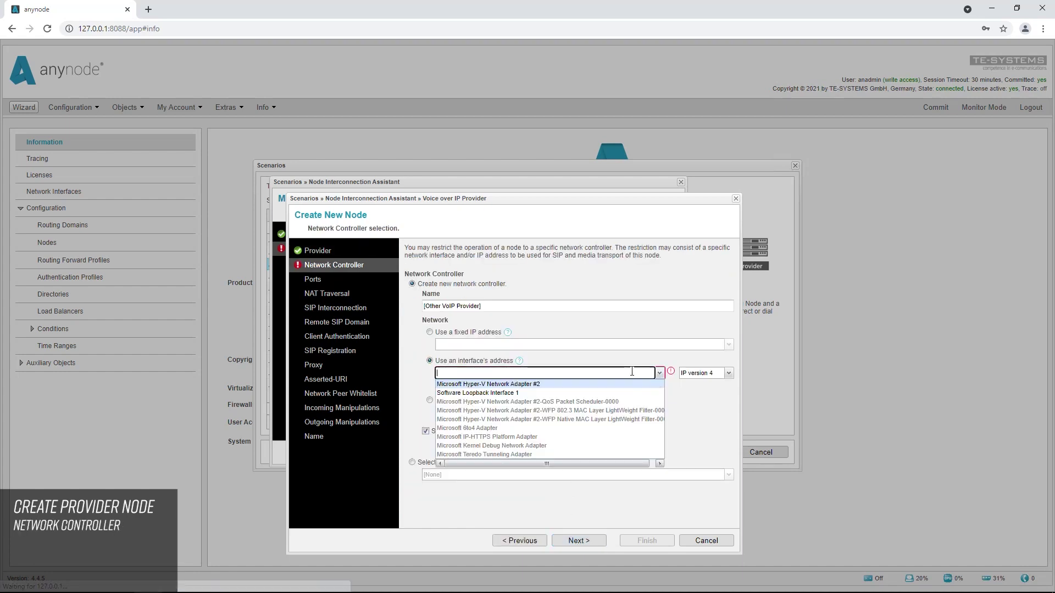
pyautogui.click(529, 384)
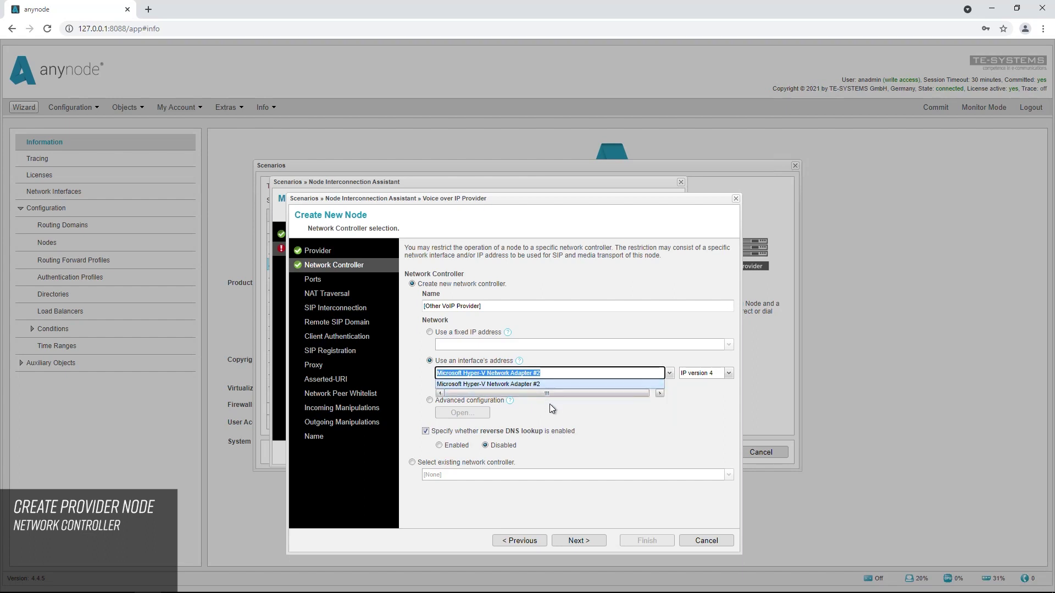
pyautogui.click(549, 404)
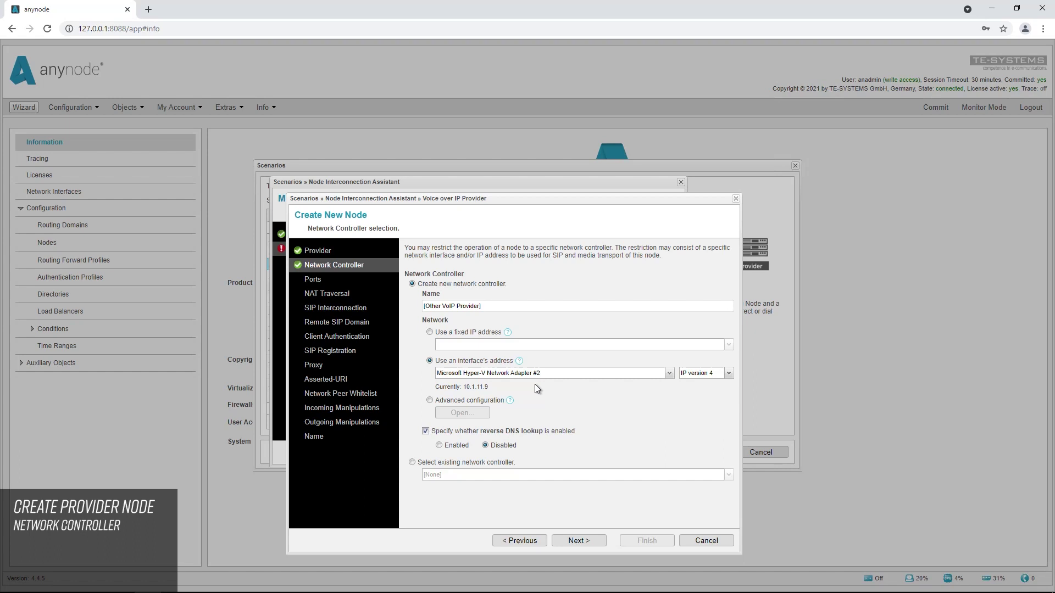
pyautogui.click(583, 542)
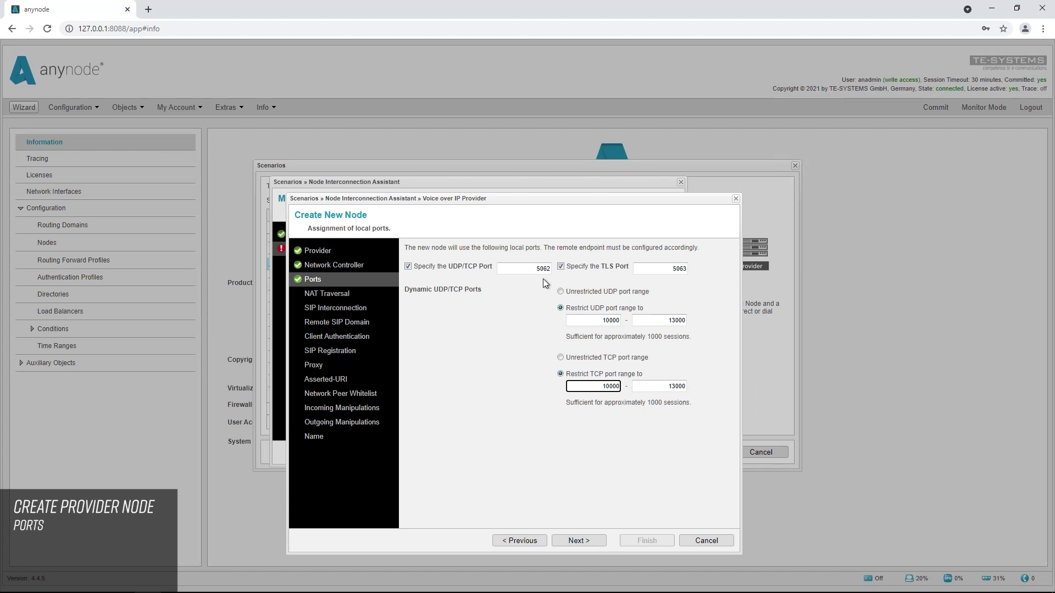
# Keep provider ports 5062/5063 and leave NAT traversal deactivated
pyautogui.click(583, 545)
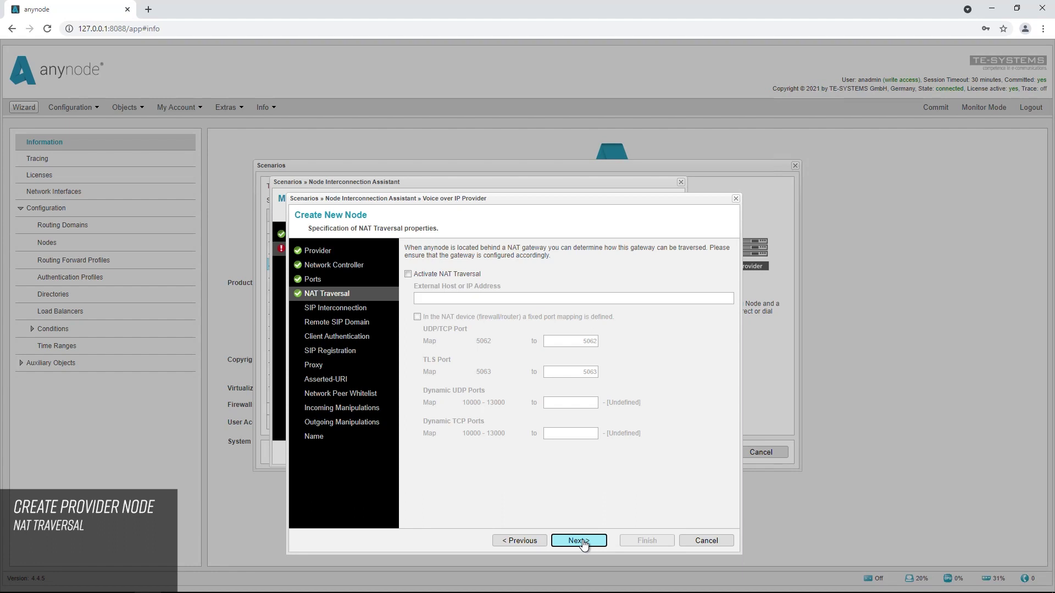
pyautogui.click(583, 543)
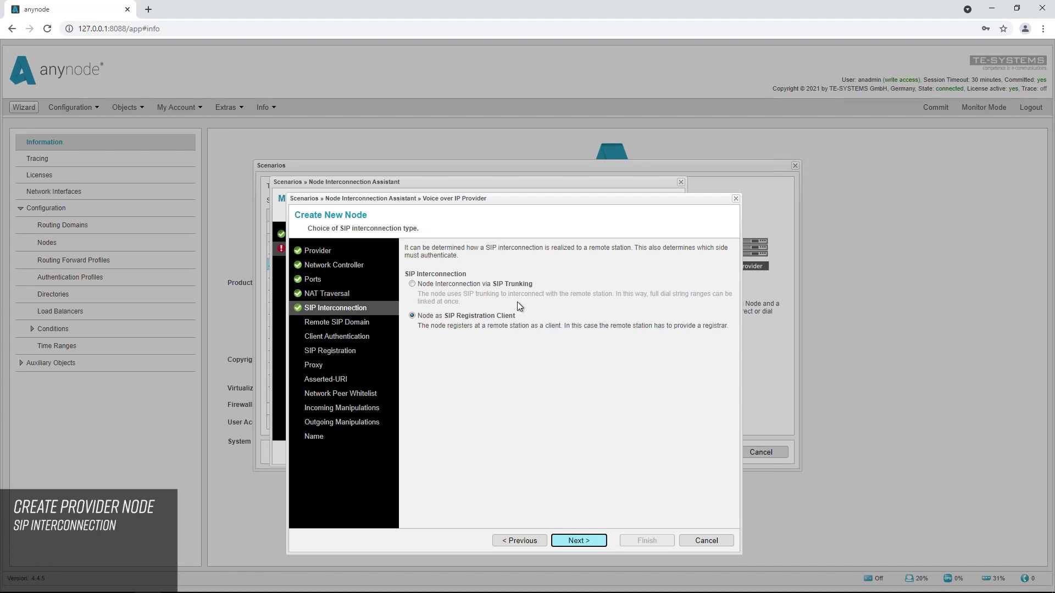
# Enter registrar.provider.anynode.de as the provider's remote SIP domain URI
pyautogui.click(580, 542)
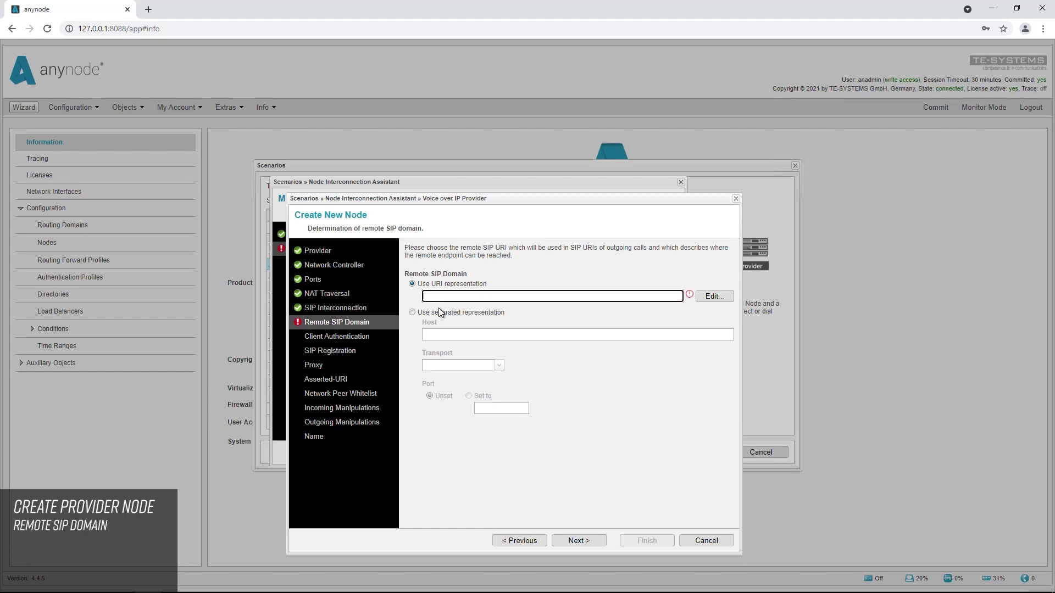
pyautogui.write('i')
pyautogui.write('egistrar.provider.anynode.de')
pyautogui.click(511, 310)
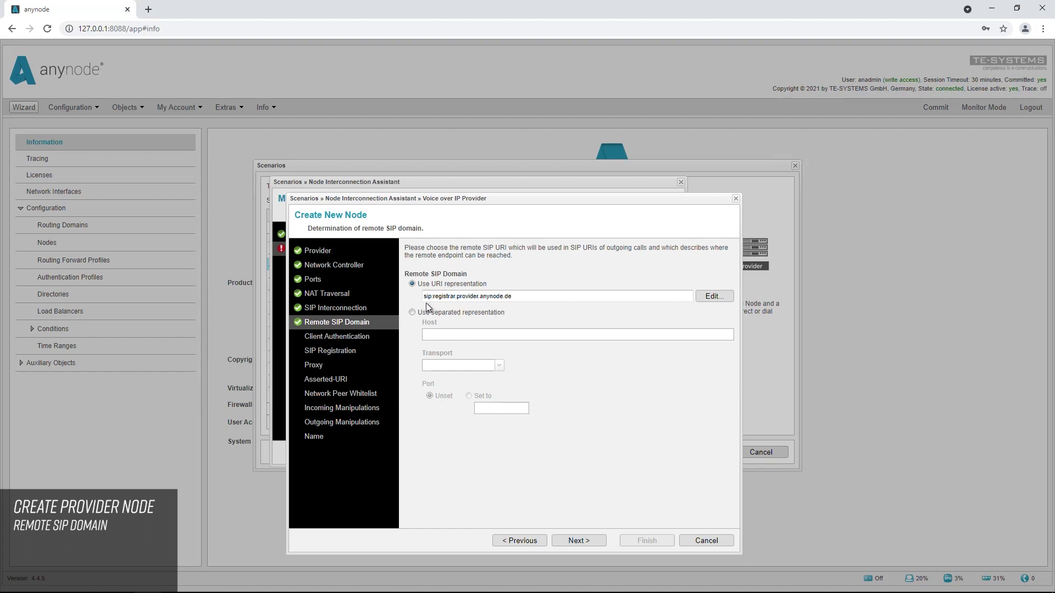
# Enter the provider's SIP user name and password, then accept the sip:registrar.provider.anynode.de registration settings
pyautogui.click(578, 541)
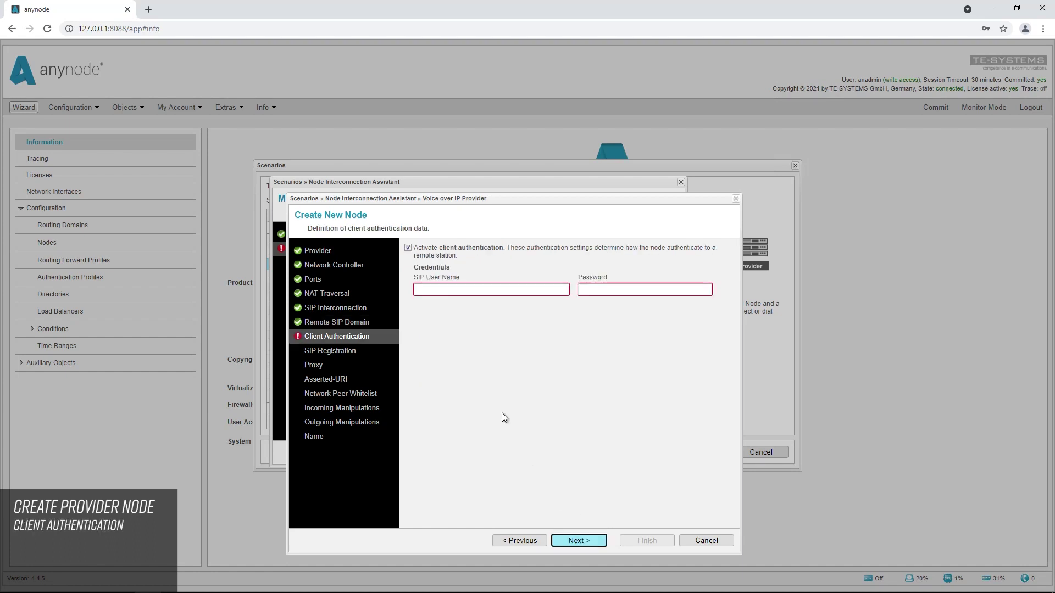
pyautogui.write('anynode')
pyautogui.press('Tab')
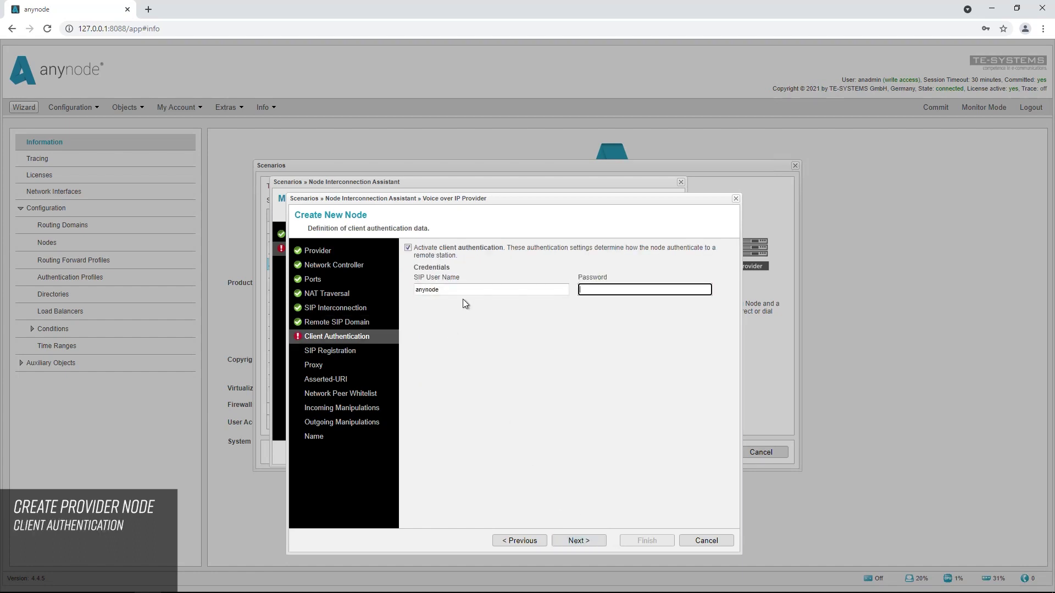
pyautogui.write('anynode')
pyautogui.click(492, 321)
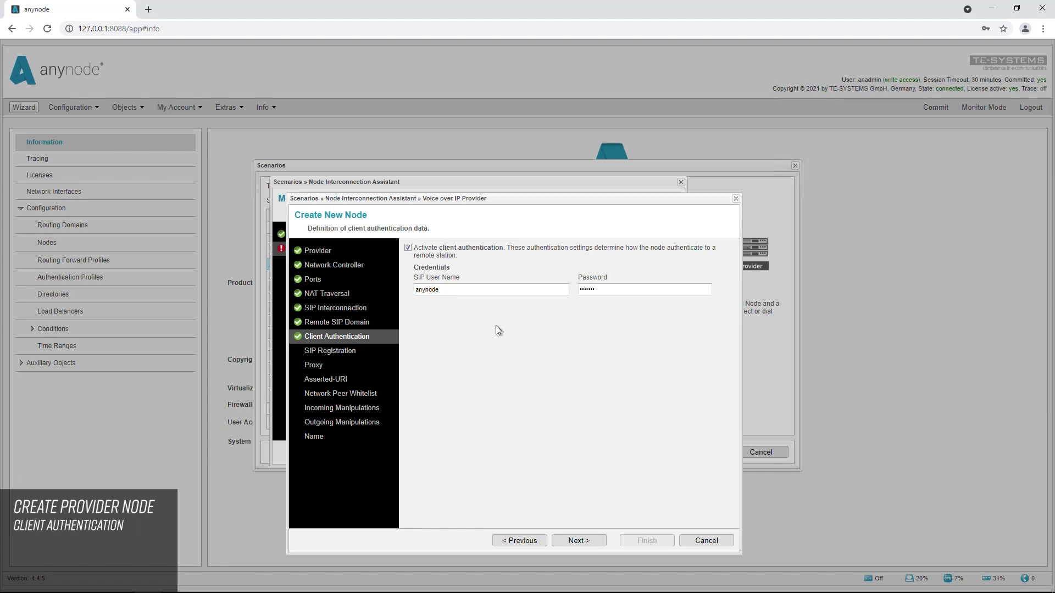
pyautogui.click(575, 542)
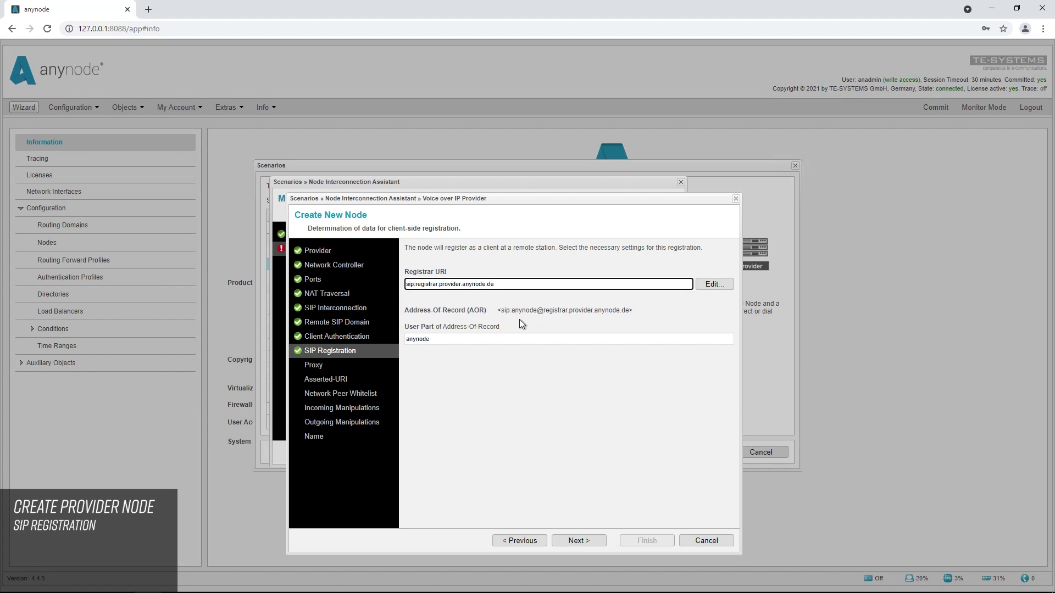
pyautogui.click(577, 541)
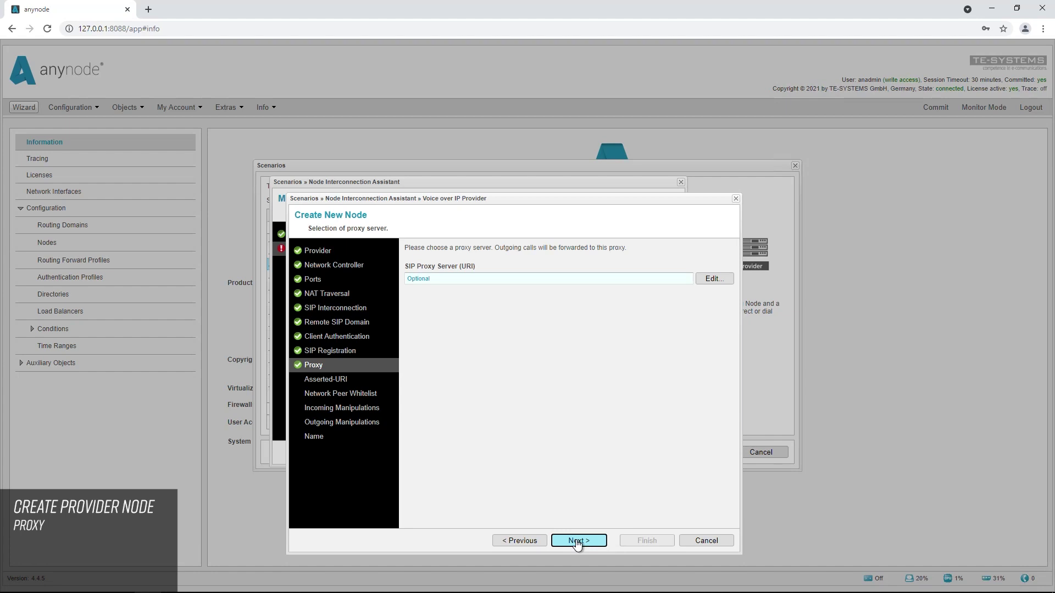
# Skip the optional proxy and enter the assigned phone number as the Asserted-URI user part
pyautogui.click(577, 541)
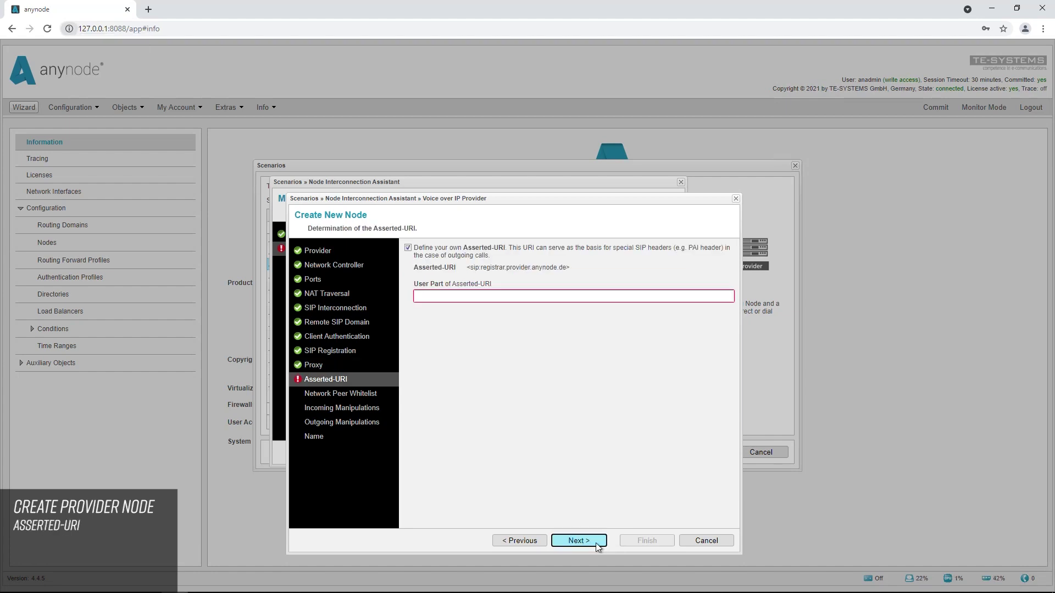
pyautogui.click(422, 299)
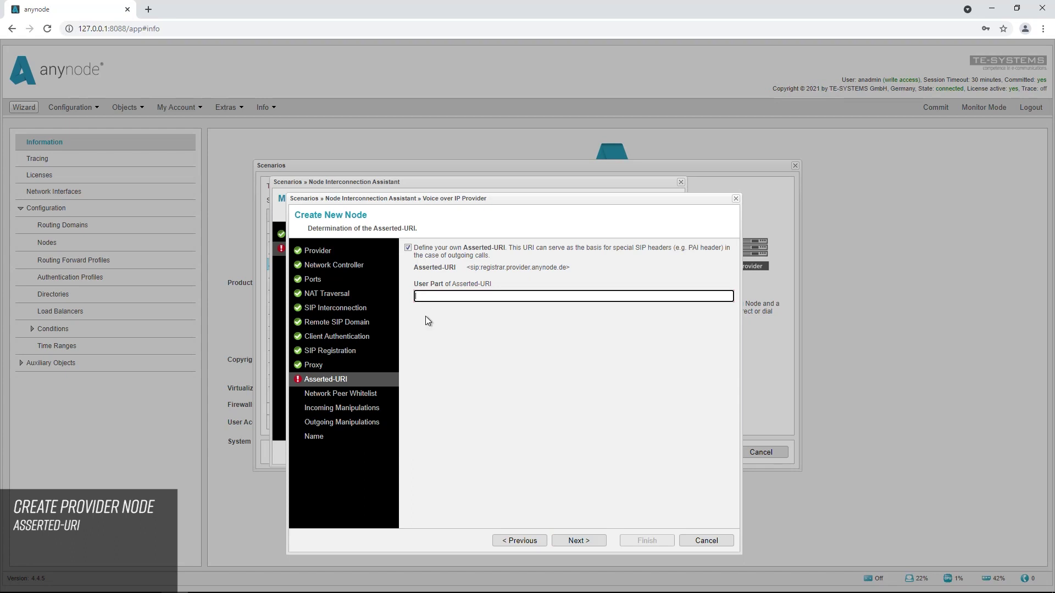
pyautogui.write('+1')
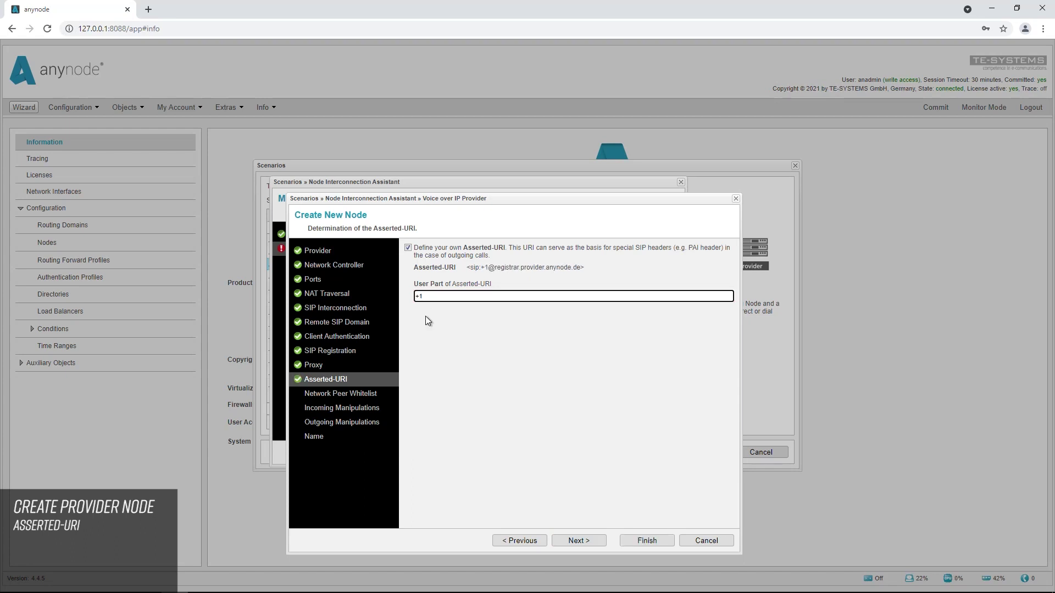
pyautogui.write('7065552378')
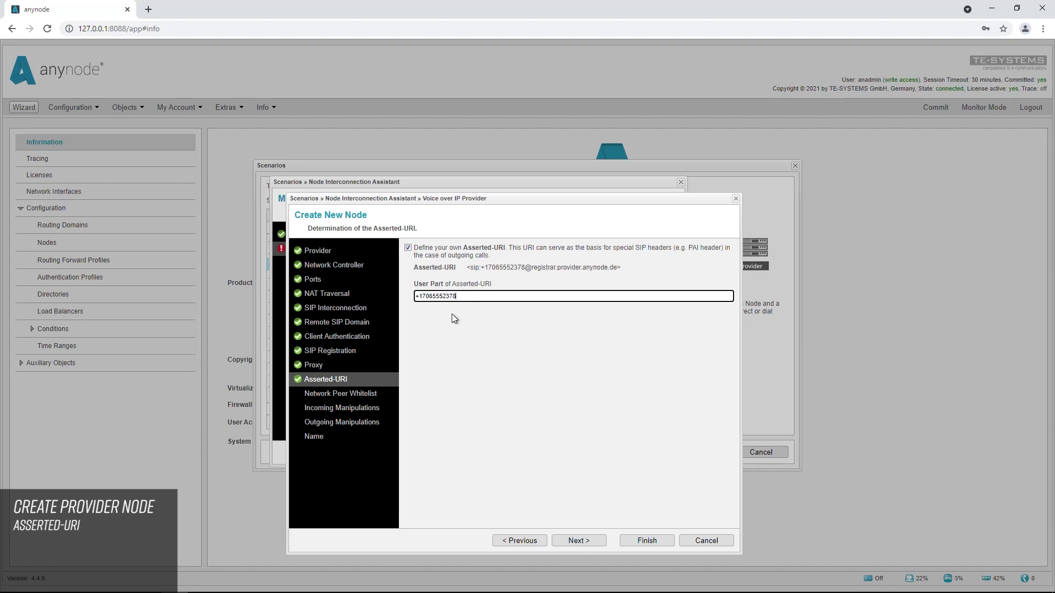
pyautogui.click(460, 311)
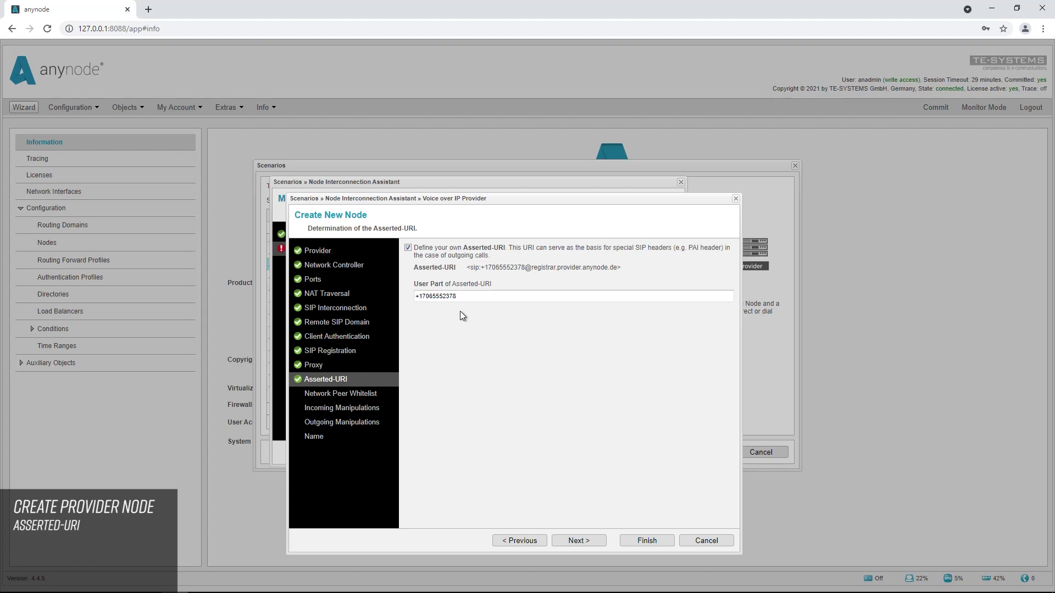
# Keep the default network peer whitelist and leave incoming and outgoing manipulations empty
pyautogui.click(584, 543)
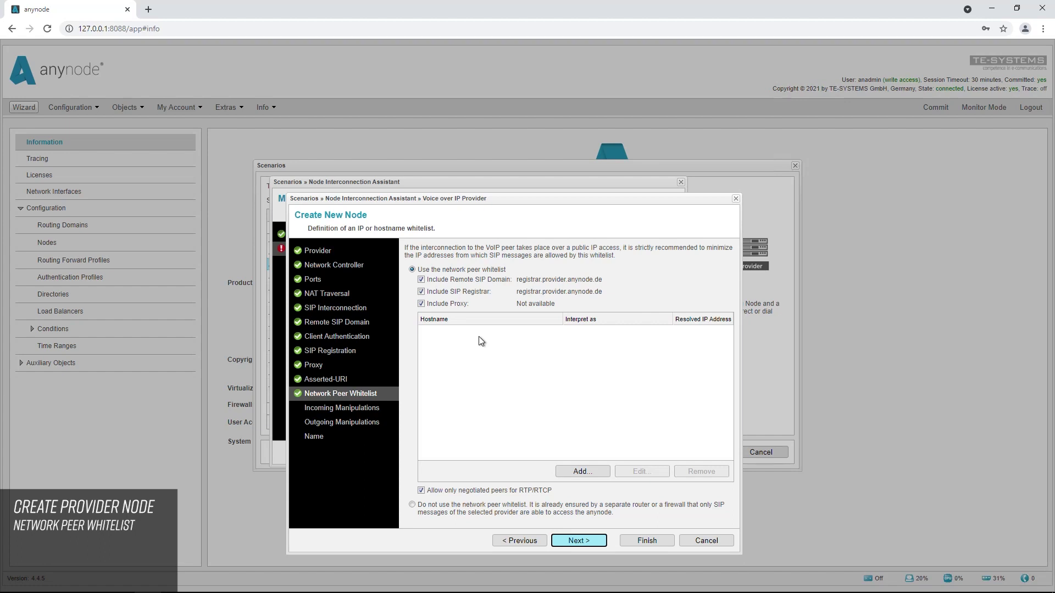
pyautogui.click(581, 543)
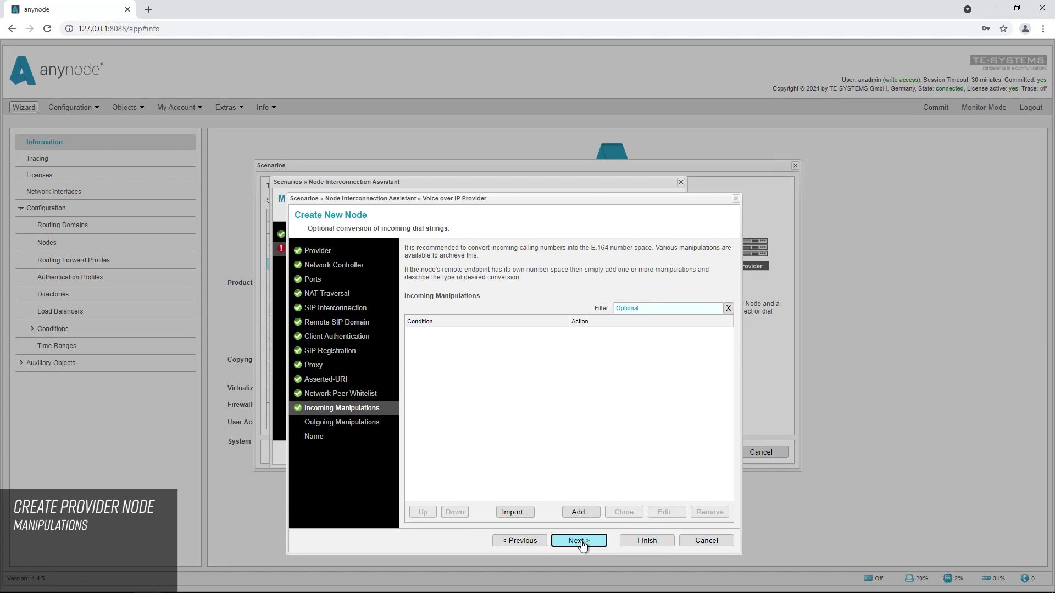
pyautogui.click(582, 544)
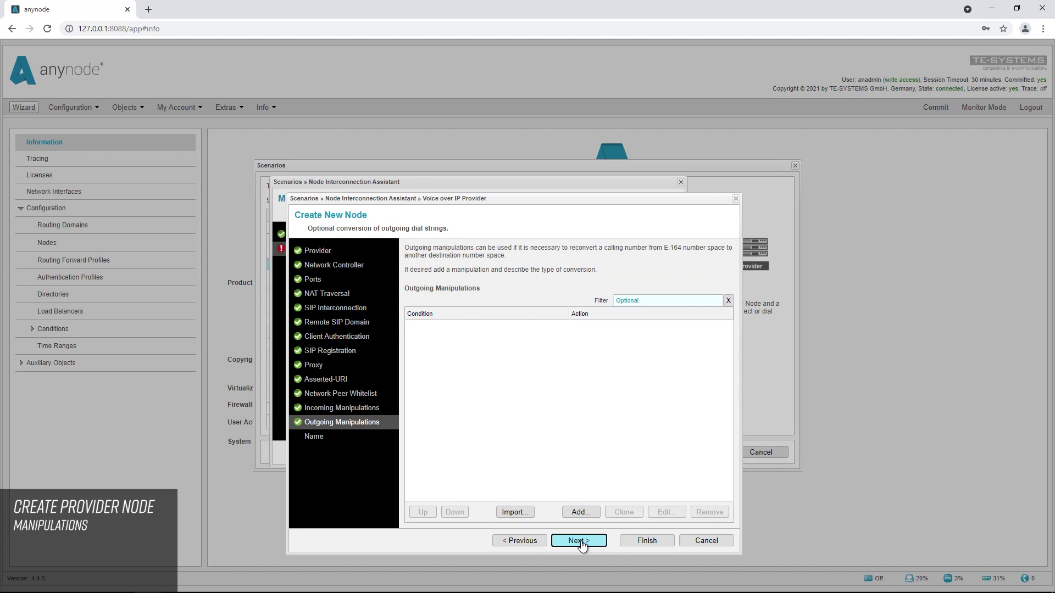
pyautogui.click(580, 542)
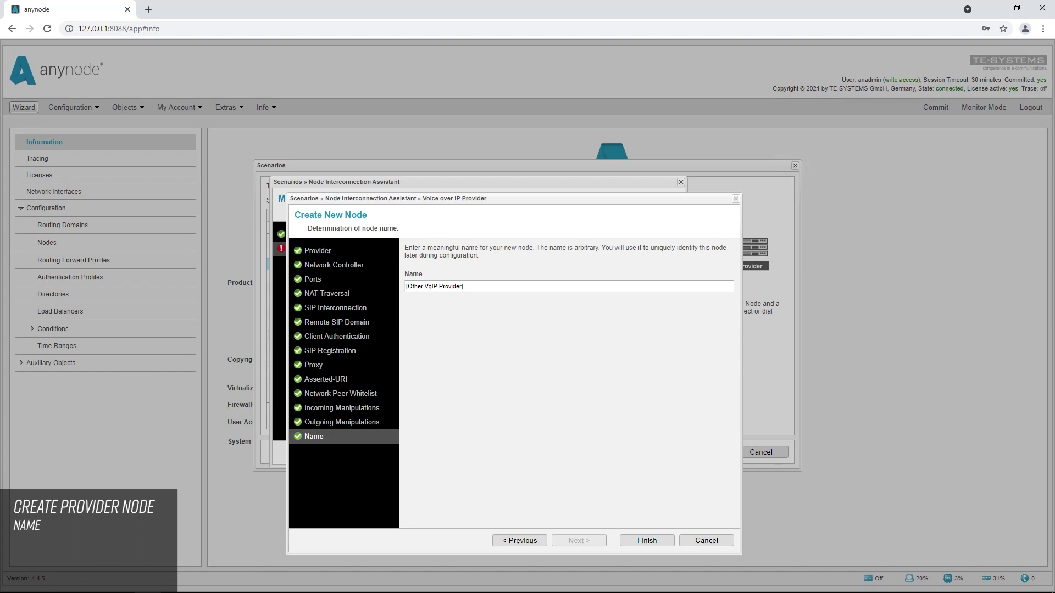
# Trim the node name to 'VoIP Provider', finish the node, and continue to Routing
pyautogui.moveTo(427, 285); pyautogui.dragTo(406, 285)
pyautogui.press('BackSpace')
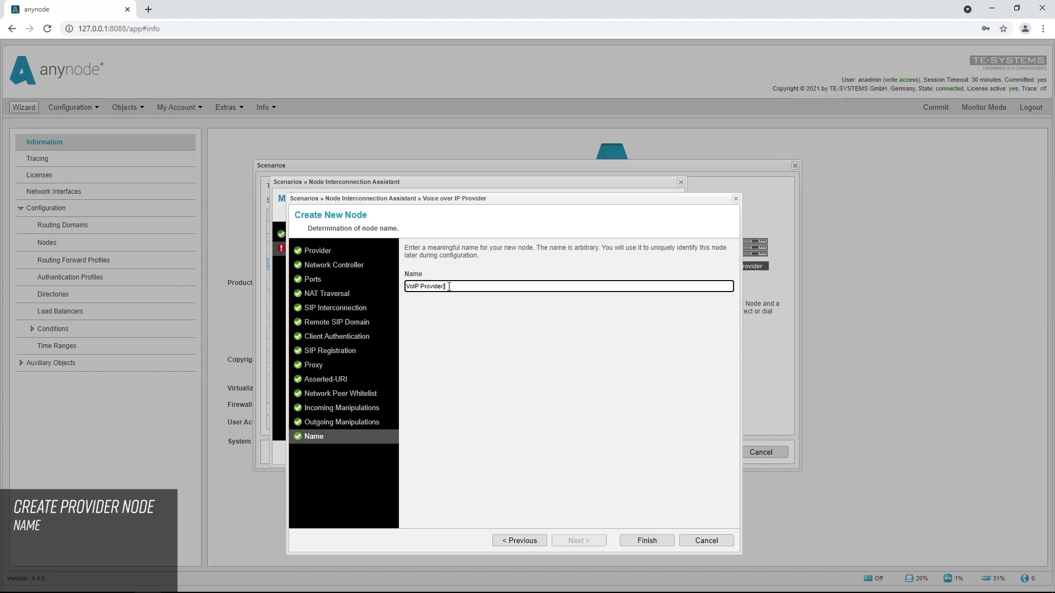
pyautogui.click(438, 296)
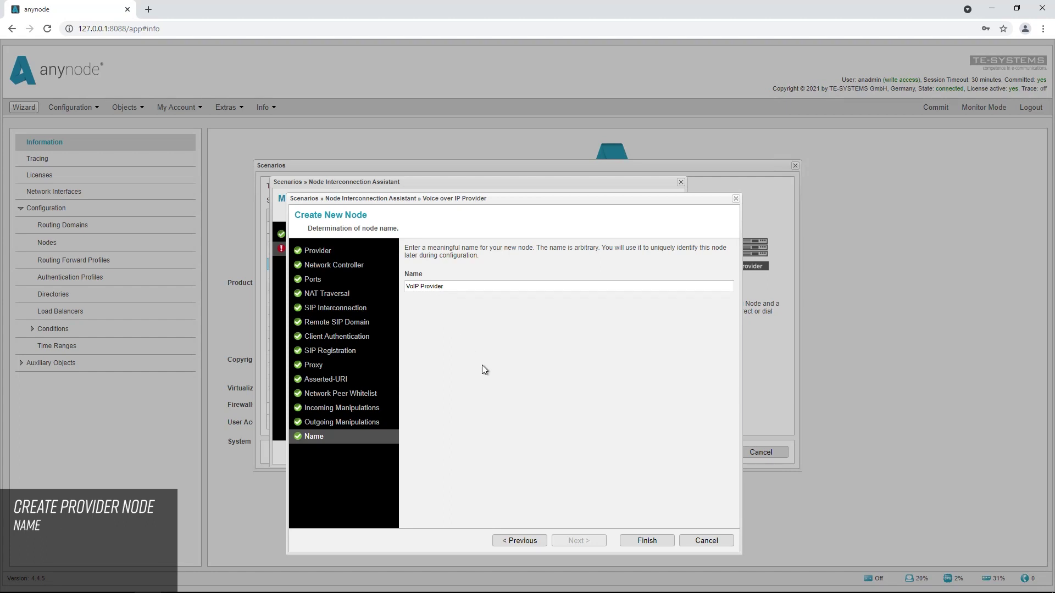
pyautogui.click(647, 541)
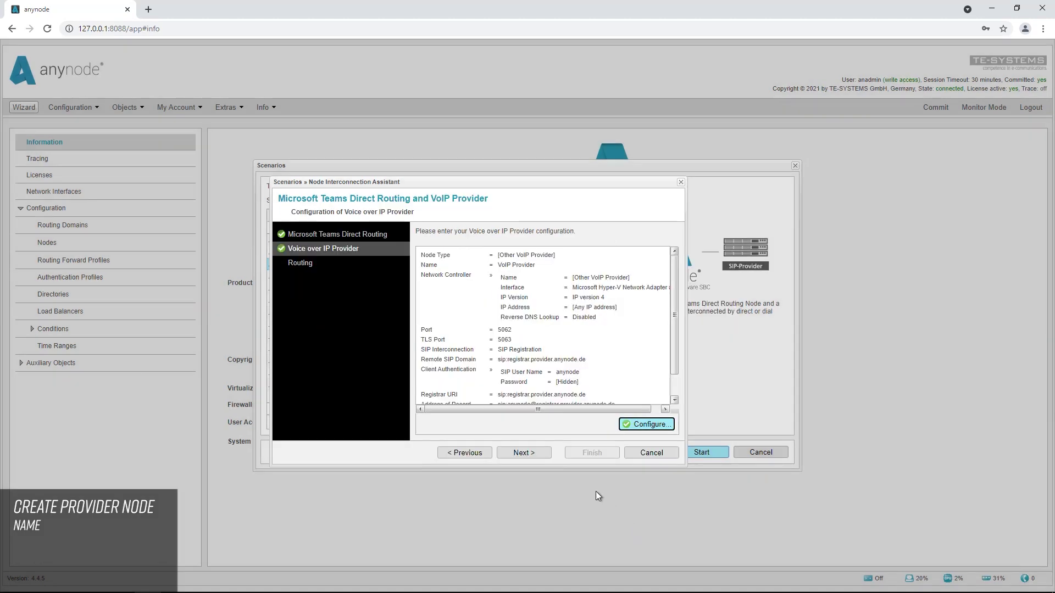
pyautogui.click(523, 454)
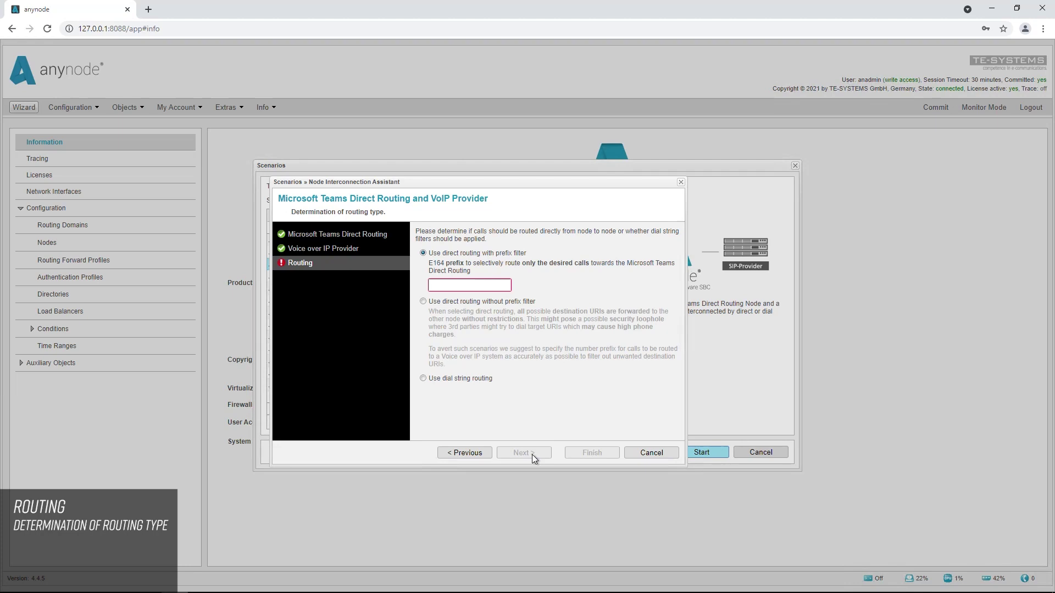
# Enter the provider's phone number, with a leading +, as the E164 direct-routing prefix filter
pyautogui.click(437, 283)
pyautogui.write('+1706555')
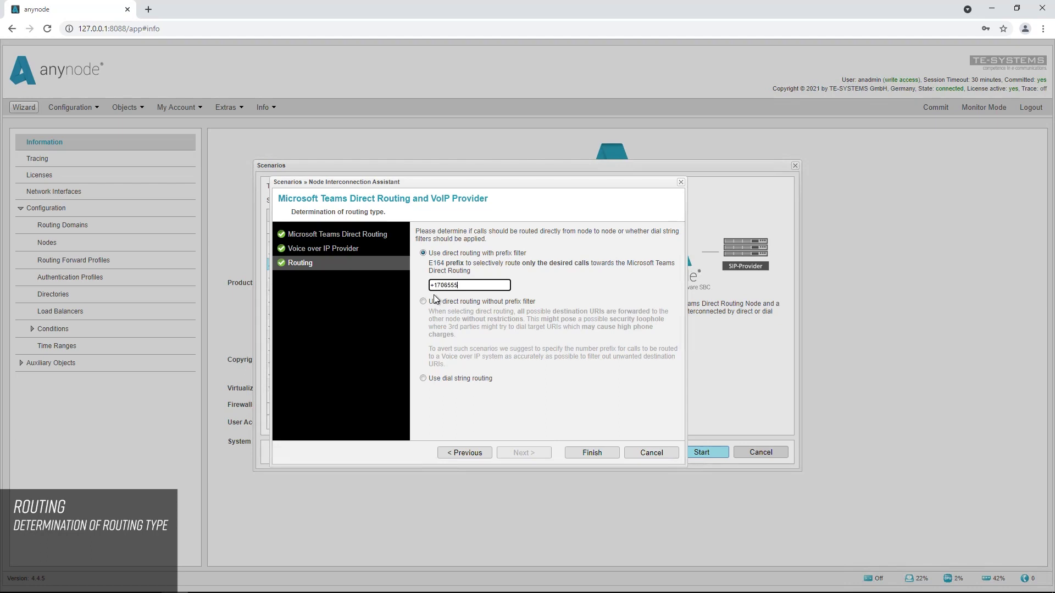
pyautogui.write('2378')
pyautogui.click(469, 295)
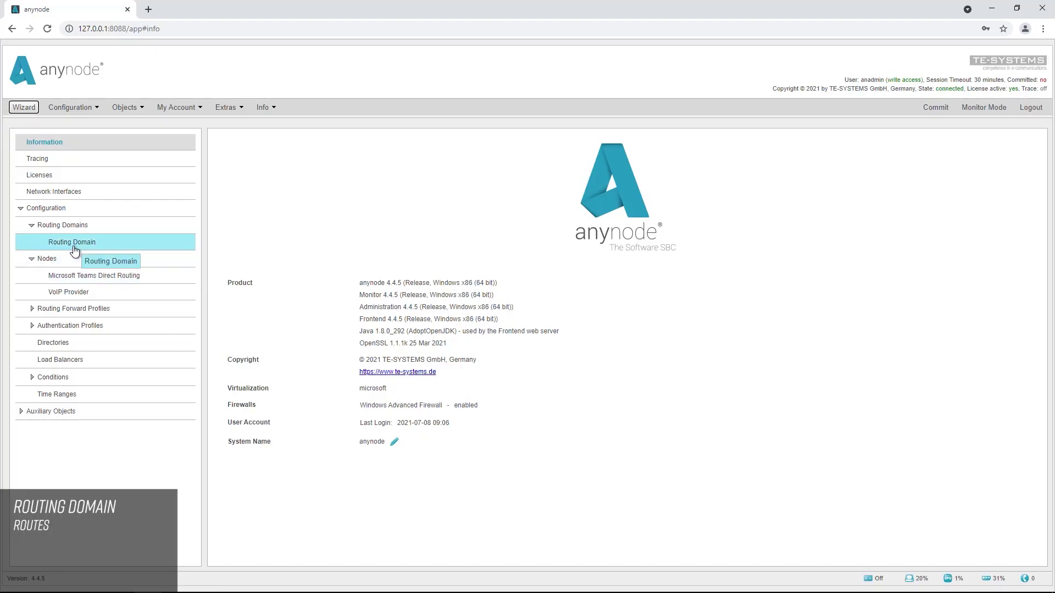
# Check the two routes under Routing Domain and commit the configuration
pyautogui.click(75, 250)
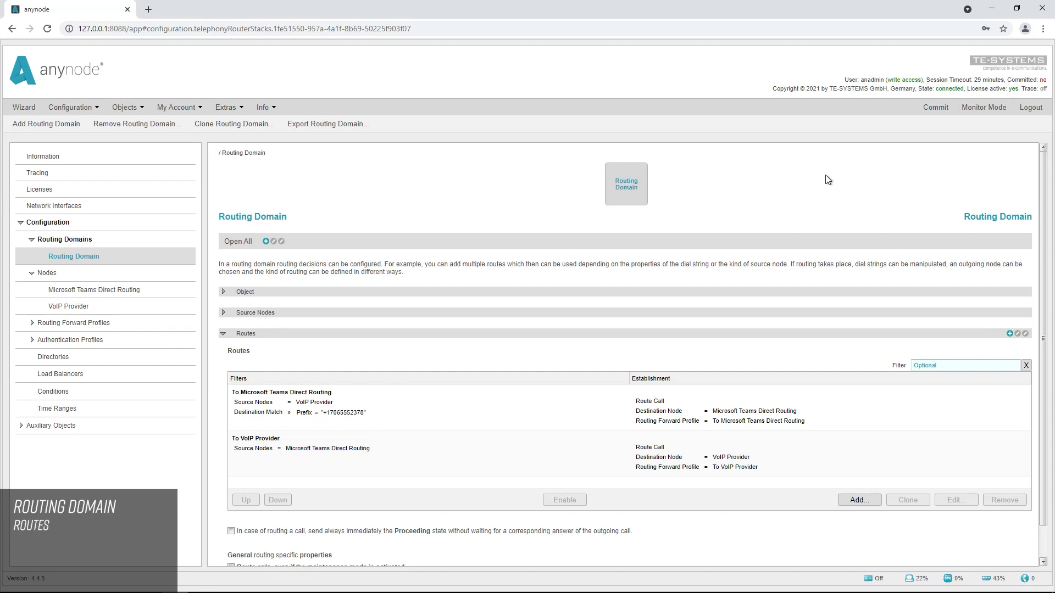
pyautogui.click(940, 112)
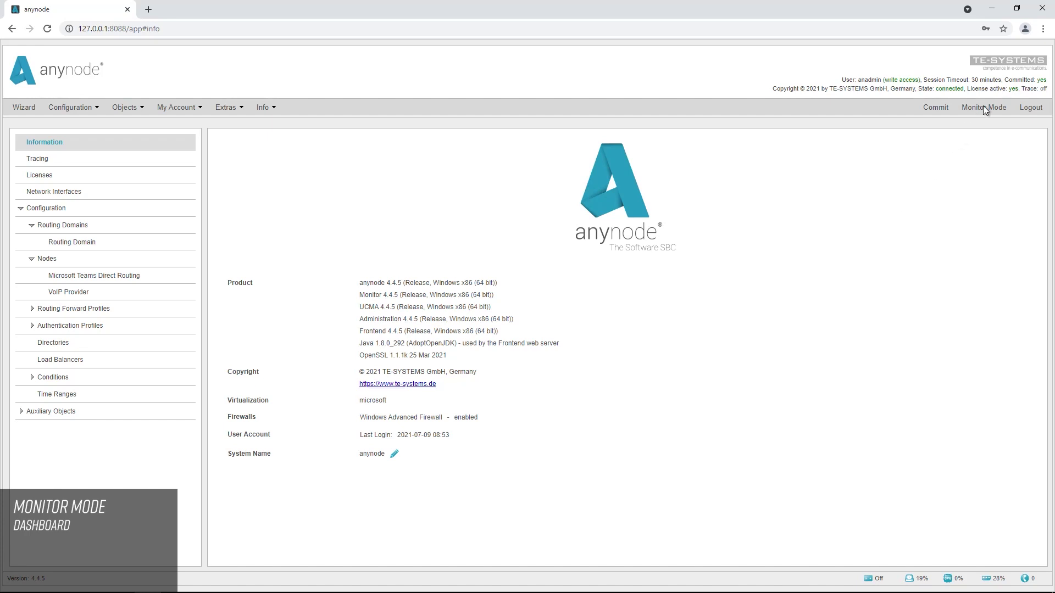
# Switch to Monitor Mode to show the Dashboard with both SIP nodes Ok
pyautogui.click(984, 108)
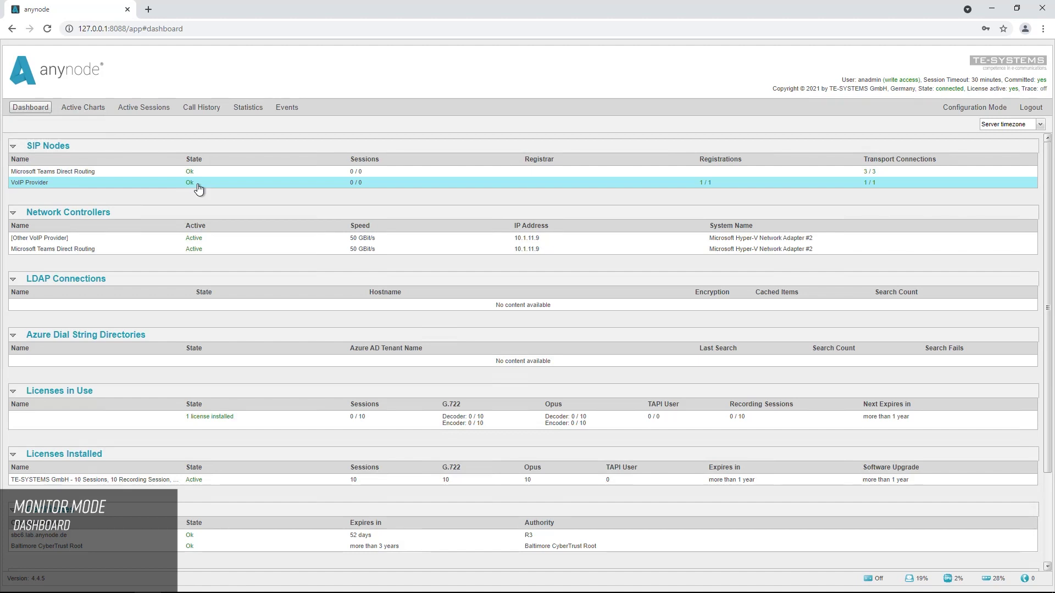
# Open the Microsoft Teams Direct Routing node's overview and refresh its OPTIONS packet counts
pyautogui.doubleClick(98, 174)
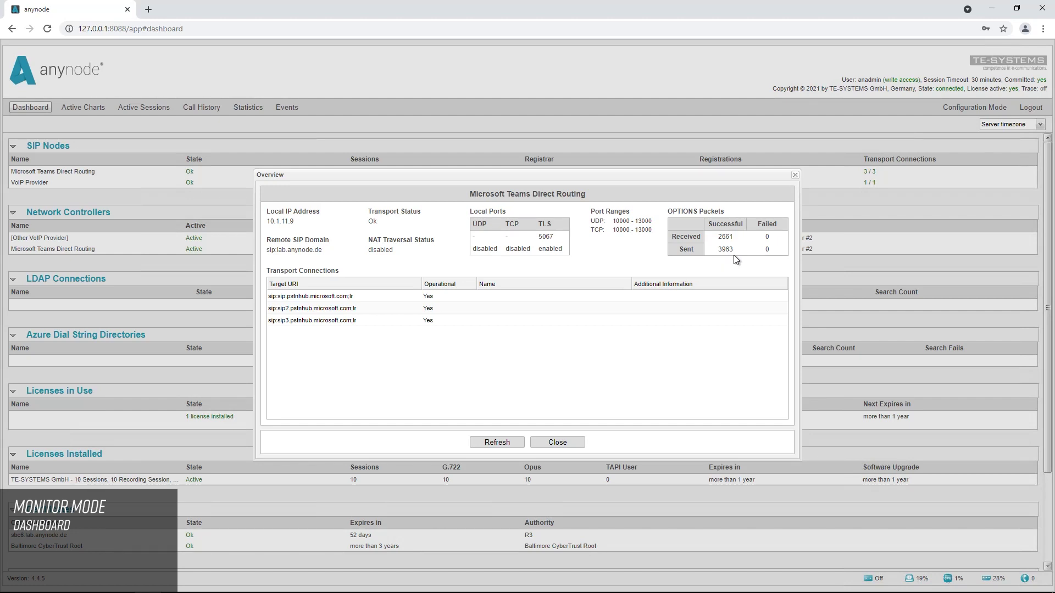
pyautogui.click(496, 444)
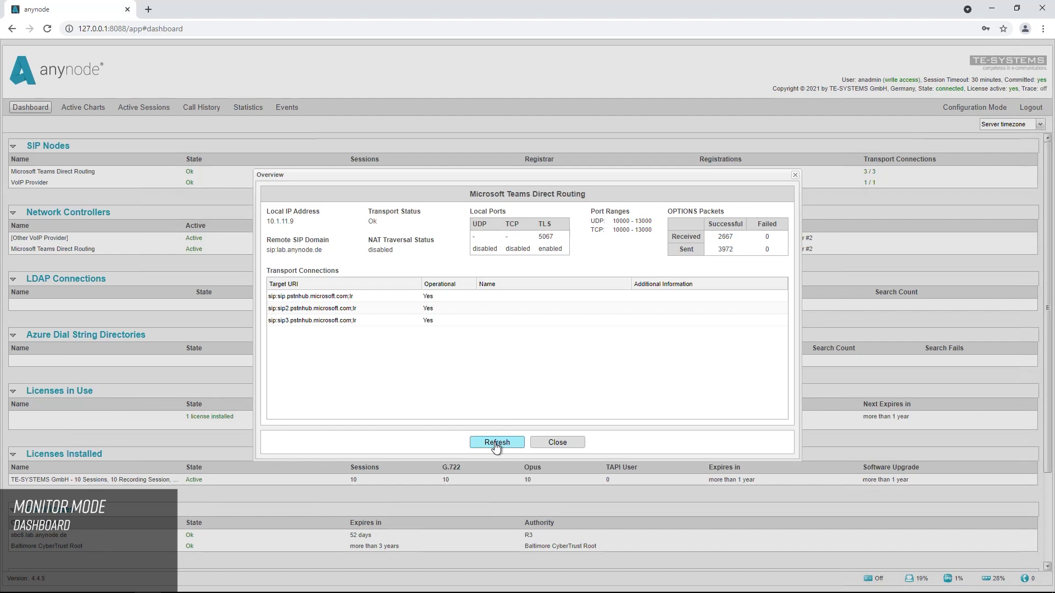